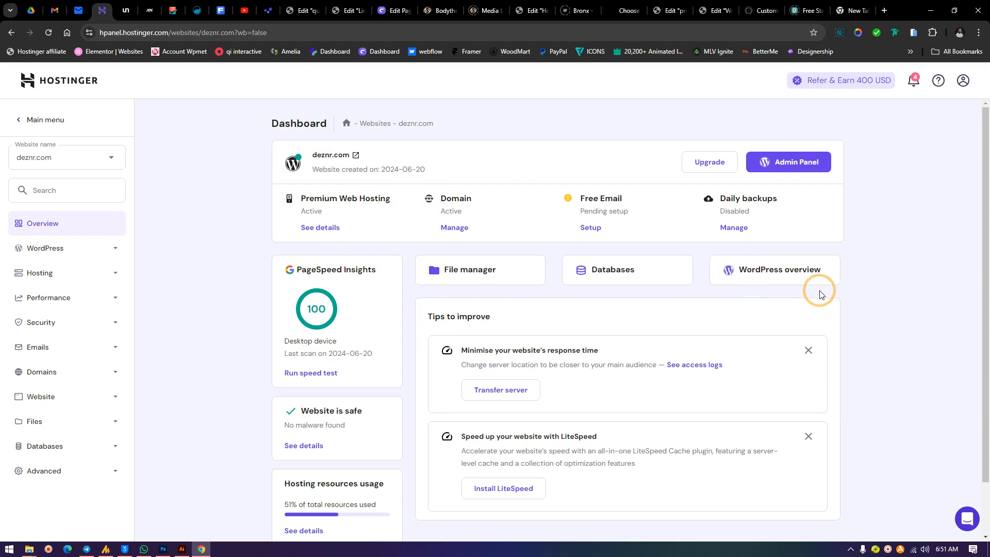
right_click(785, 274)
left_click(865, 279)
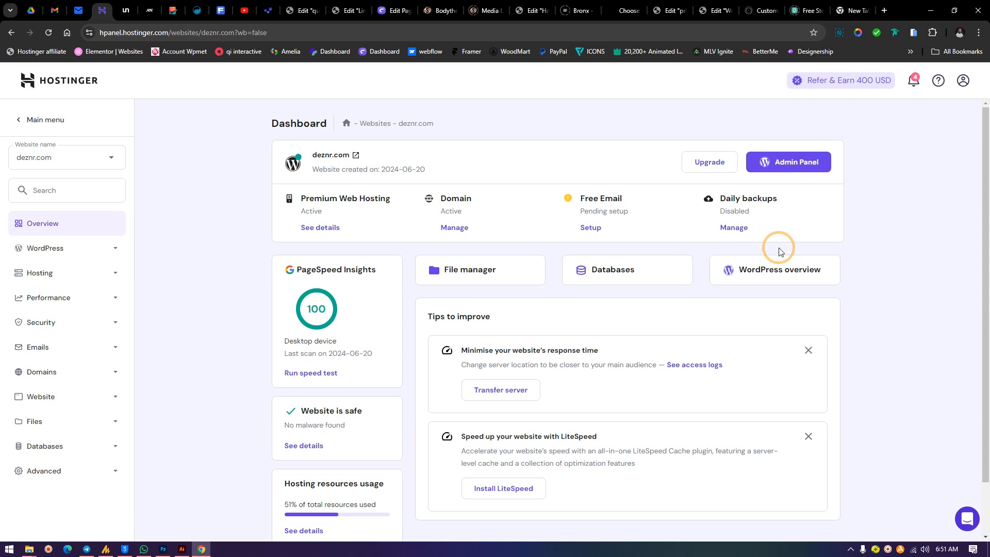
right_click(745, 269)
left_click(878, 240)
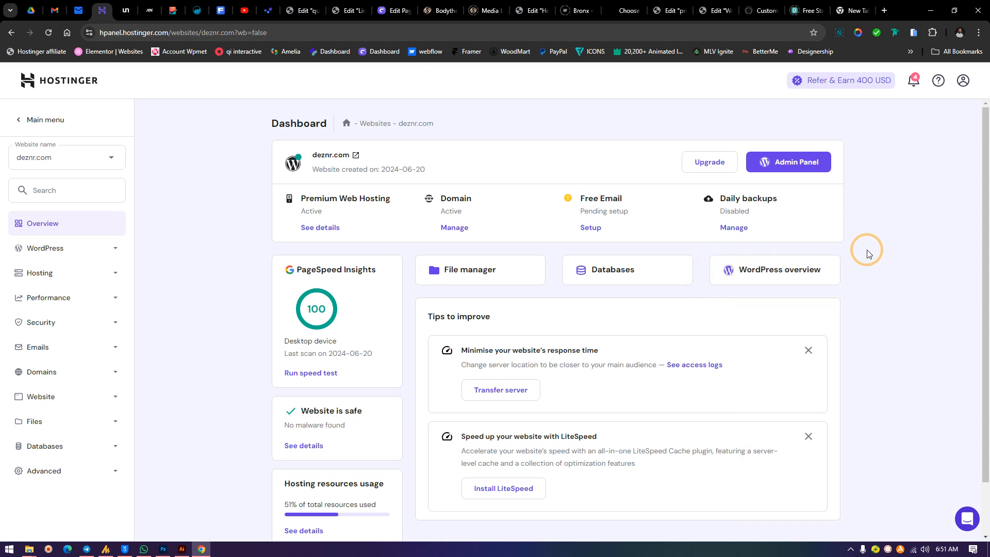
- Review the WordPress security page of deznr.com, including automatic update settings, installed themes and plugins, and return to the site dashboard
left_click(791, 277)
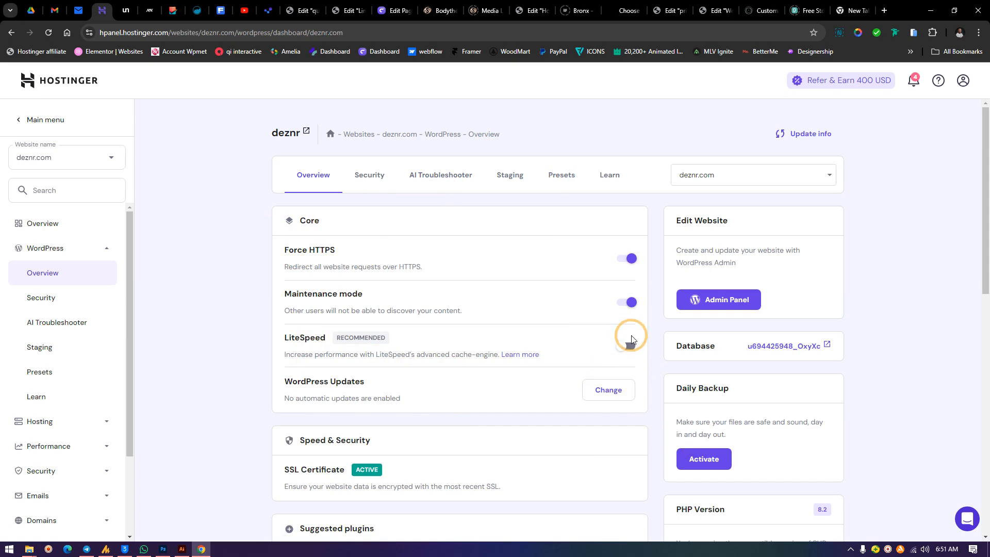
left_click(365, 181)
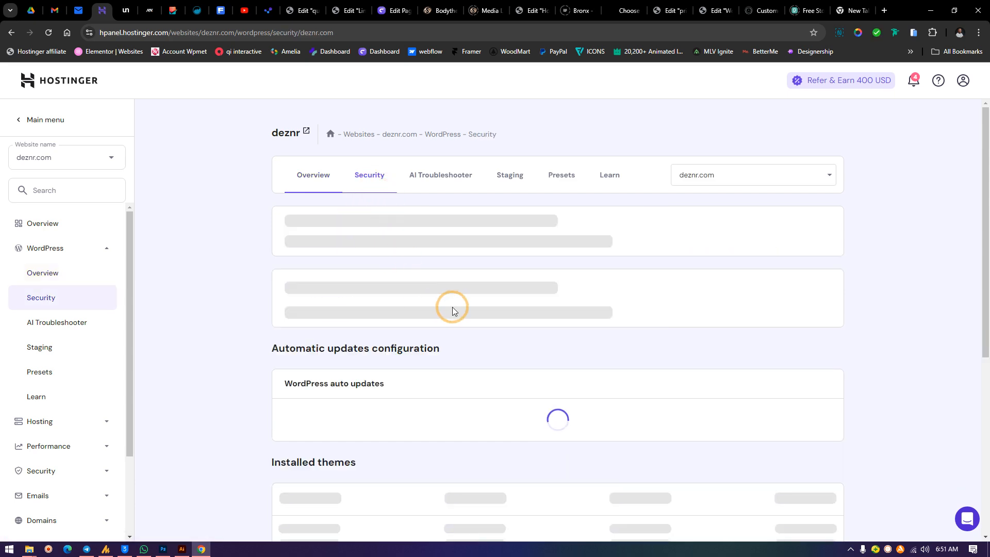
scroll(448, 288, "down", 4)
scroll(448, 288, "down", 7)
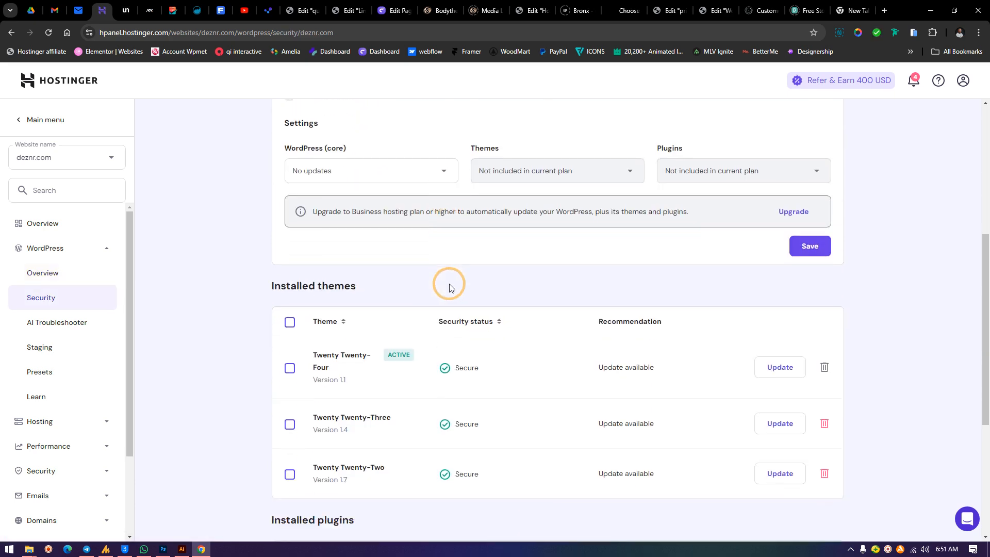
scroll(606, 353, "down", 1)
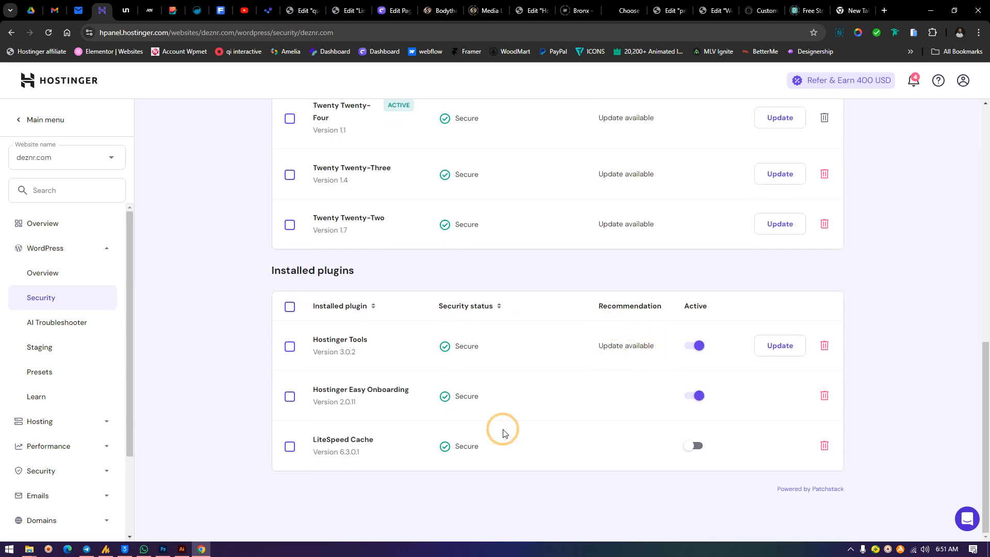
scroll(474, 332, "up", 12)
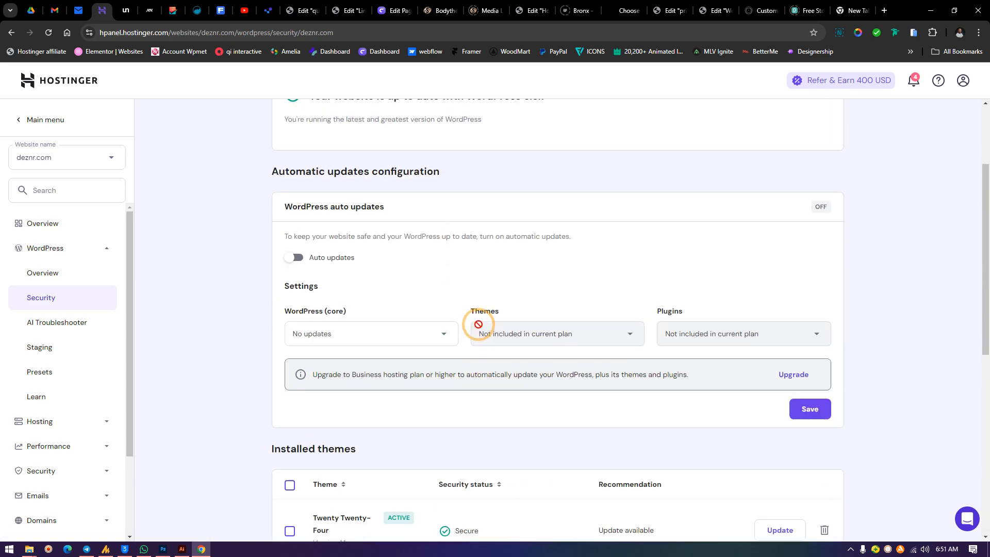
left_click(7, 34)
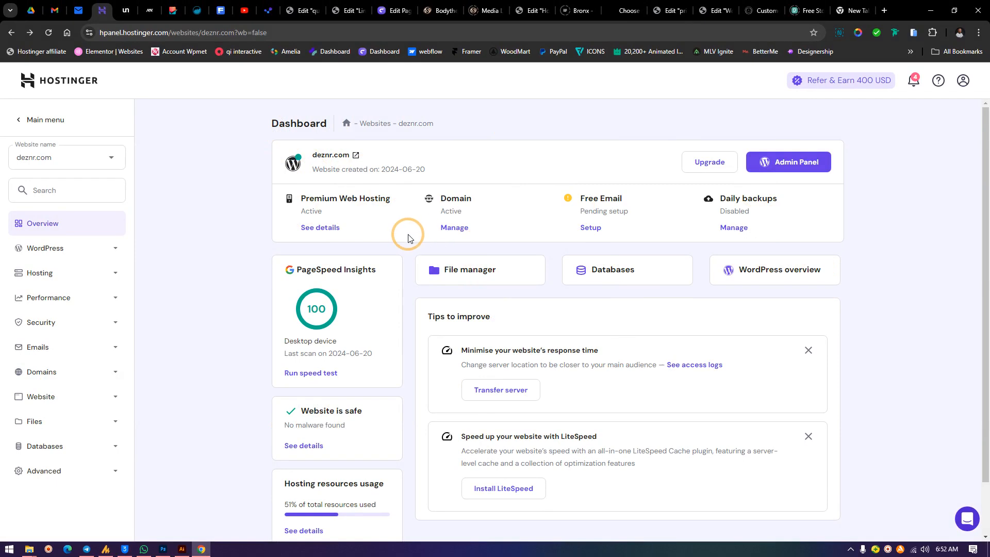
- Create a new subdomain named cater under the deznr.com domain
left_click(117, 374)
left_click(62, 396)
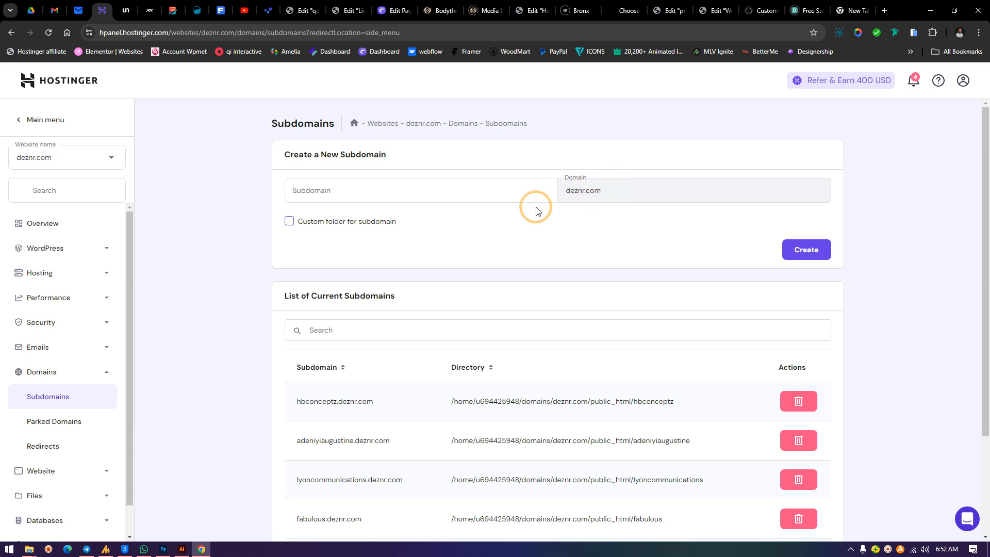
left_click(311, 193)
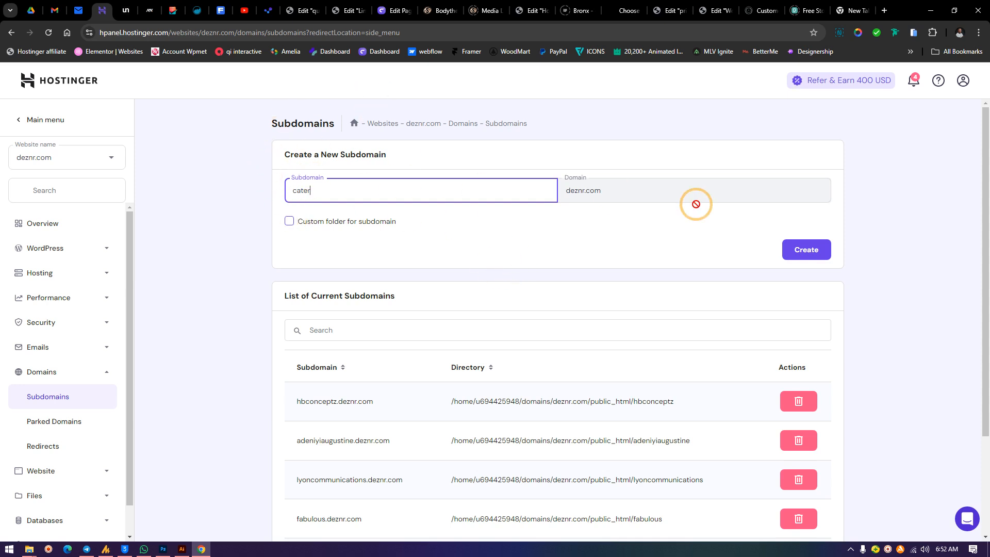
left_click(817, 262)
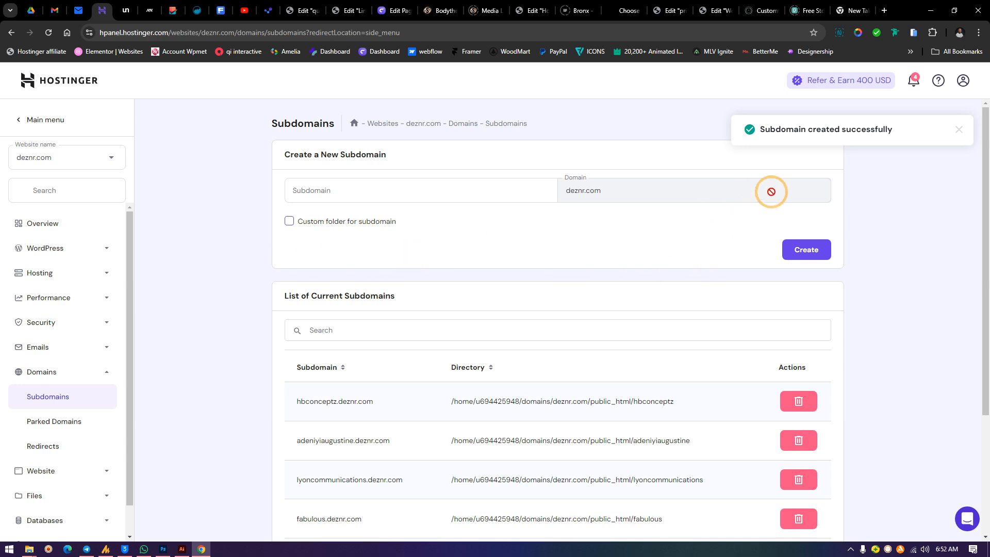
- Go back to the account home and open the WordPress overview of deznr.com from the hosting plan's websites
left_click(59, 118)
left_click(55, 161)
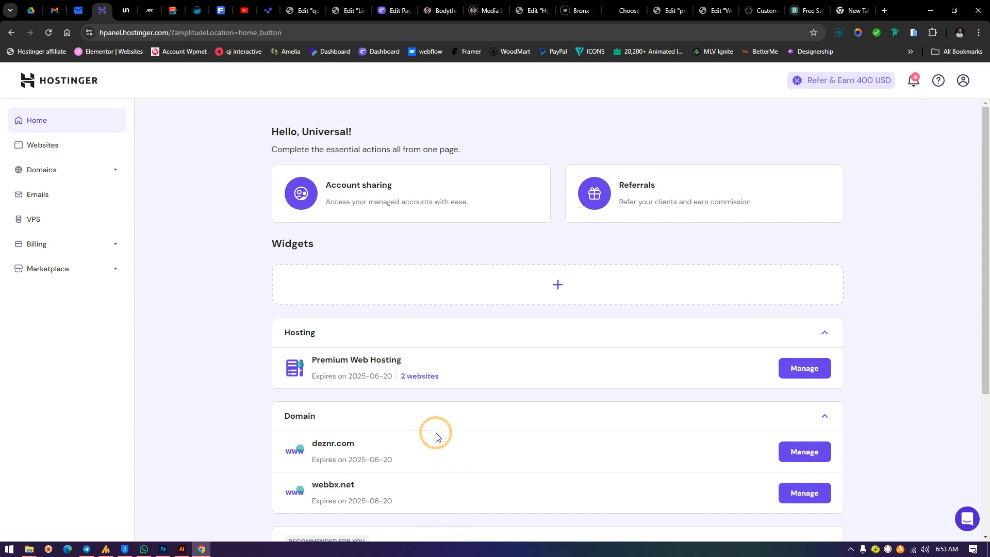
left_click(419, 377)
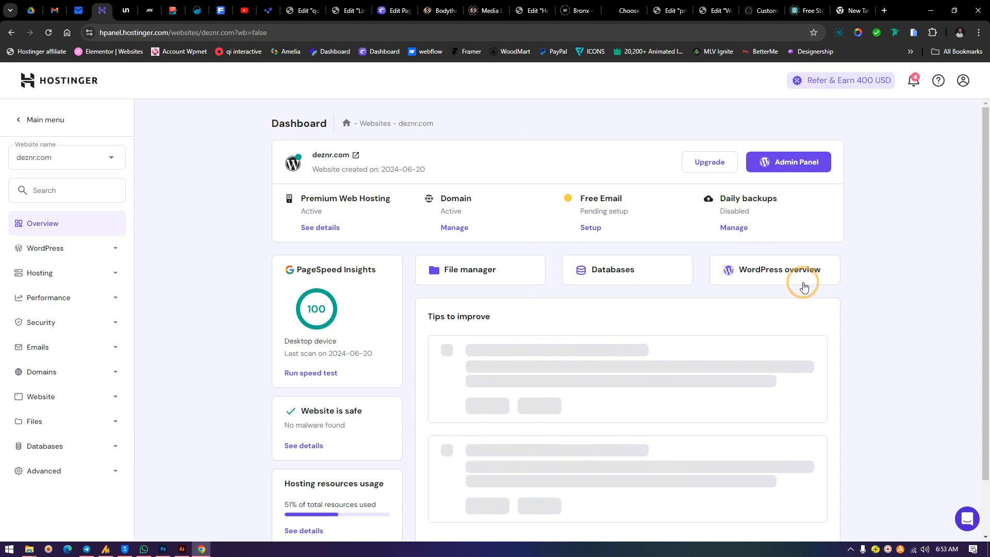
left_click(777, 278)
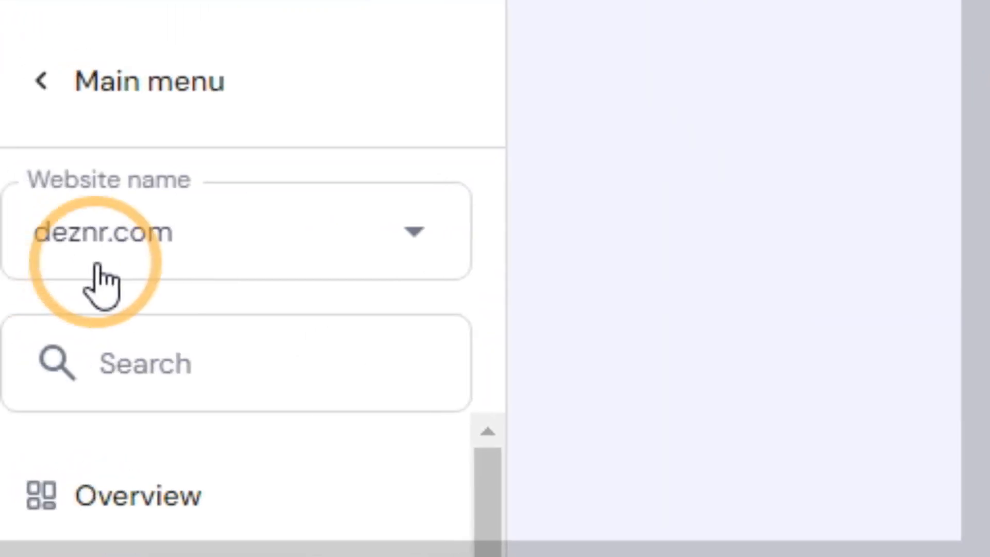
- Examine the site selector's list of subdomains and the deznr.com WordPress overview, including the suggested plugins and site installs
left_click(150, 280)
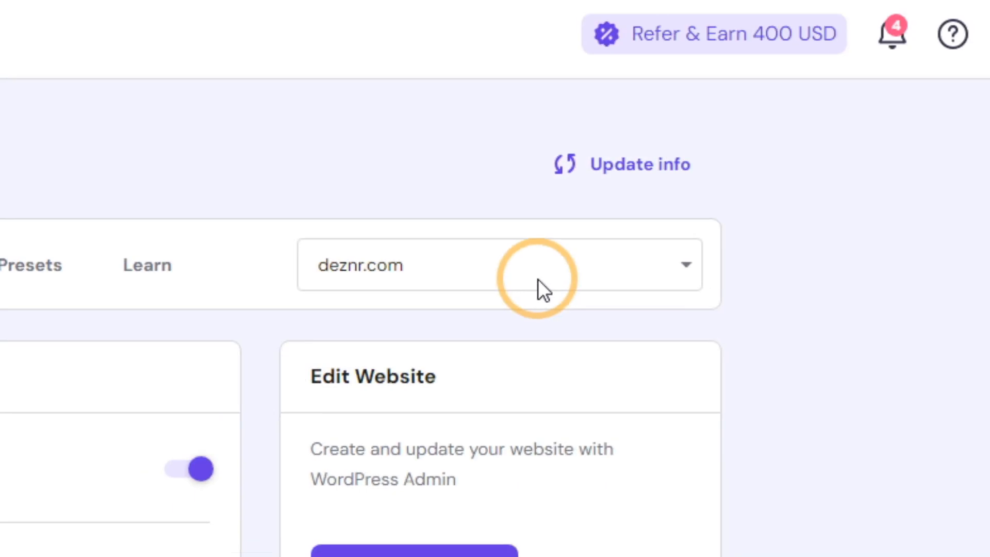
left_click(446, 286)
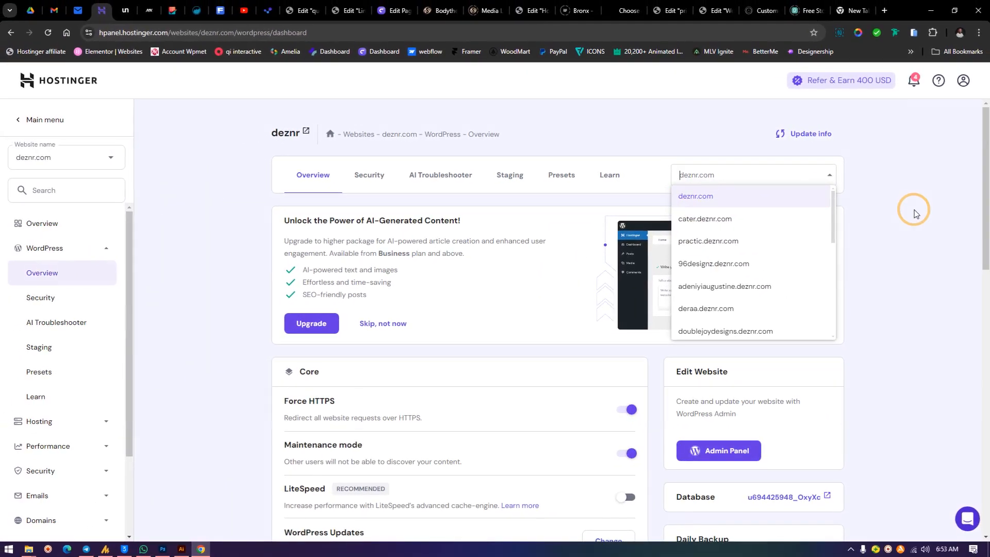
left_click(915, 213)
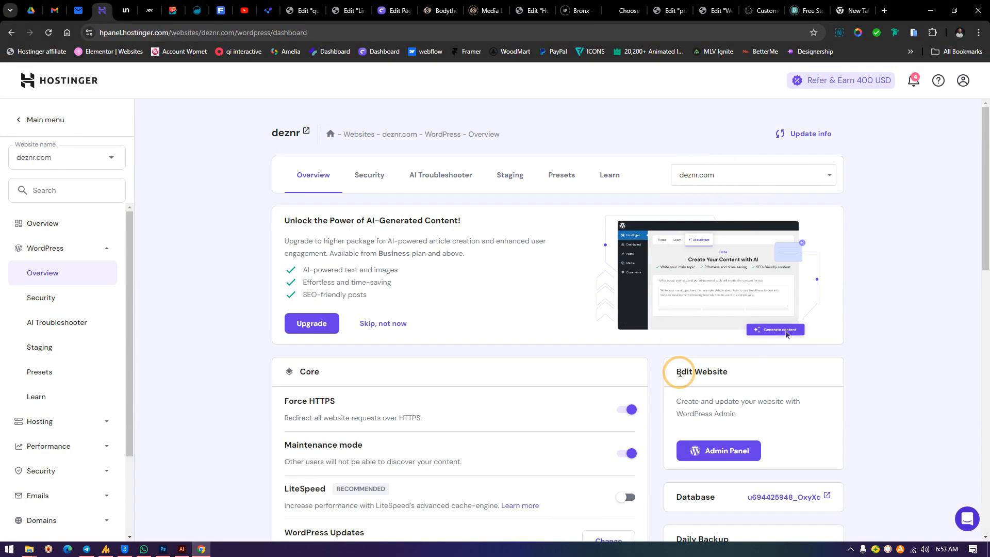
scroll(630, 343, "down", 9)
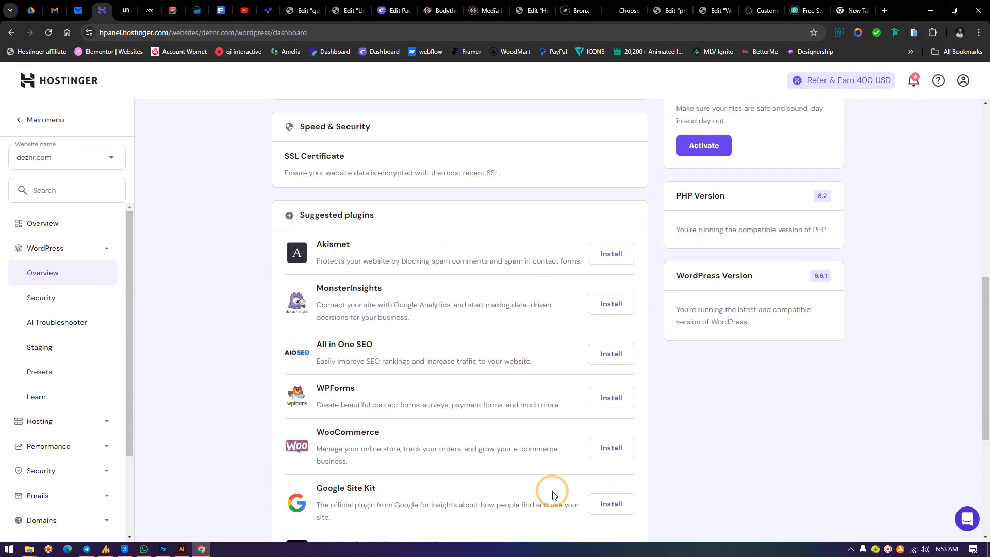
scroll(554, 487, "down", 5)
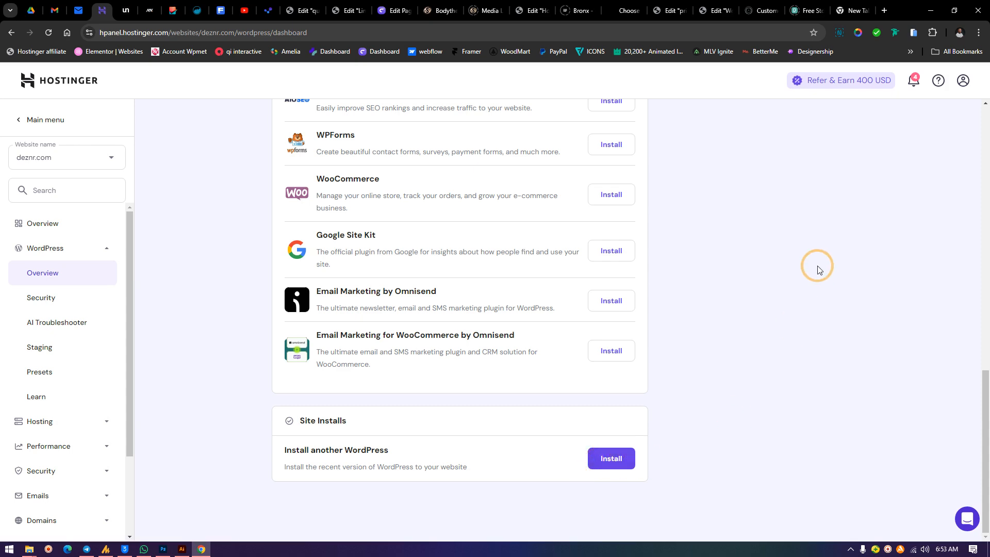
scroll(816, 263, "up", 15)
left_click_drag(655, 152, 738, 191)
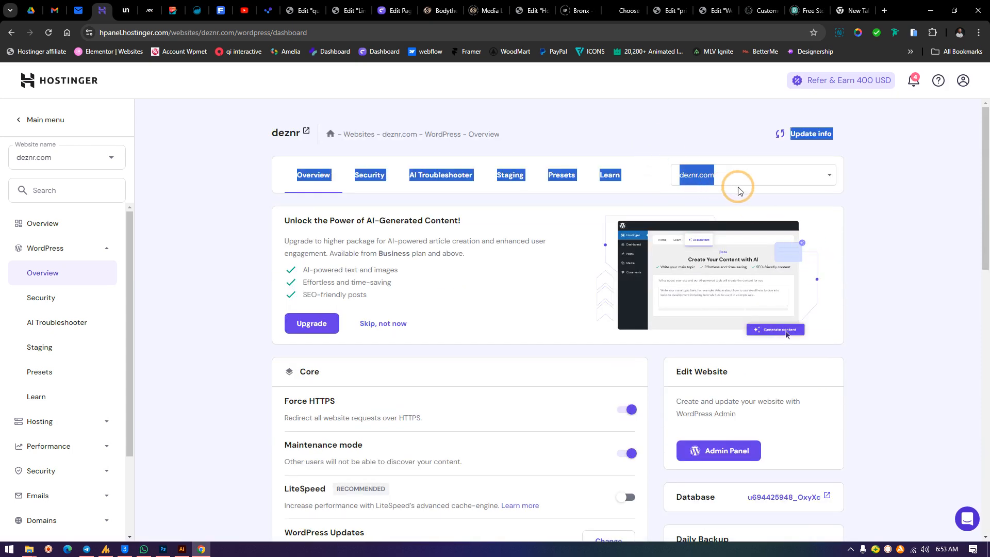
left_click_drag(688, 125, 732, 195)
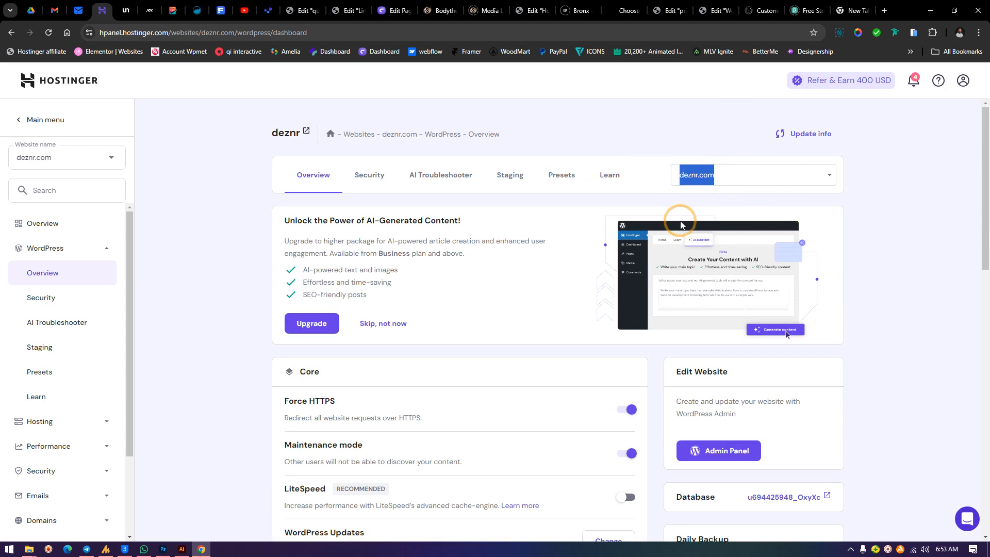
left_click(844, 196)
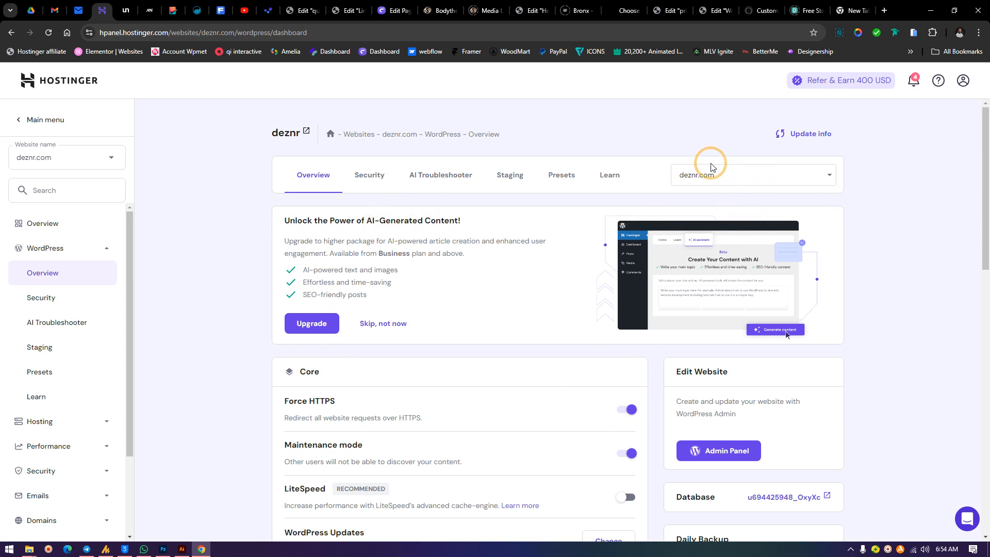
- Switch the WordPress overview to cater.deznr.com and start a WordPress installation for it
left_click(787, 175)
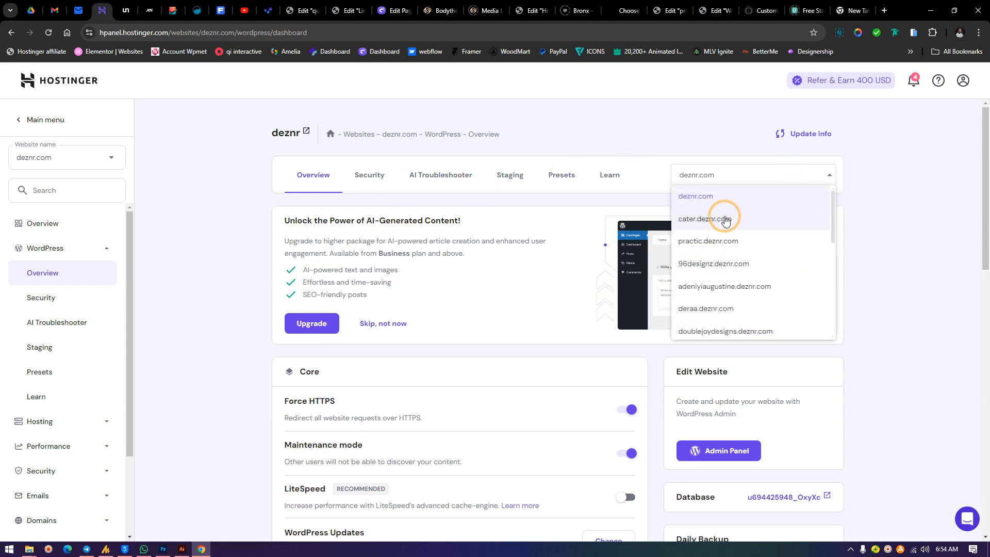
left_click(730, 223)
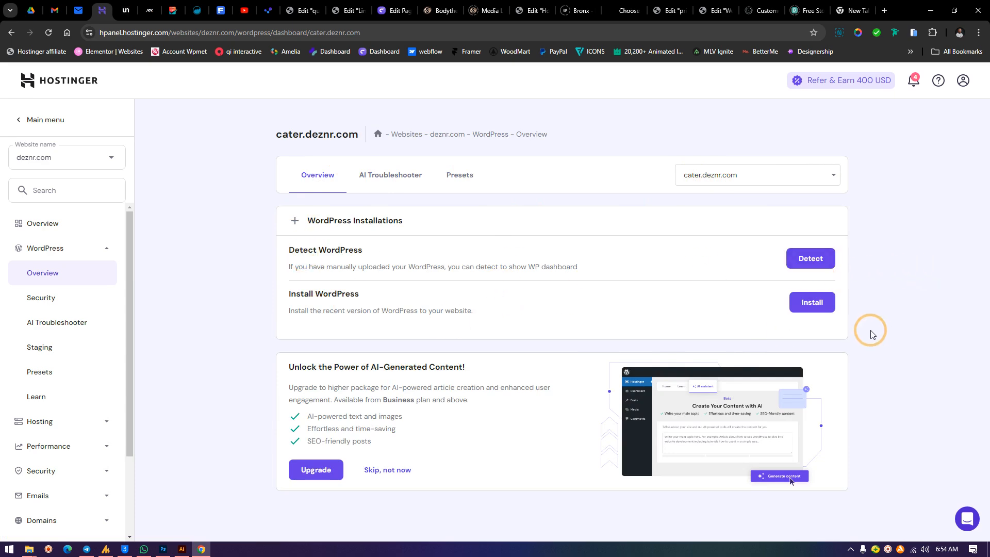
left_click(807, 305)
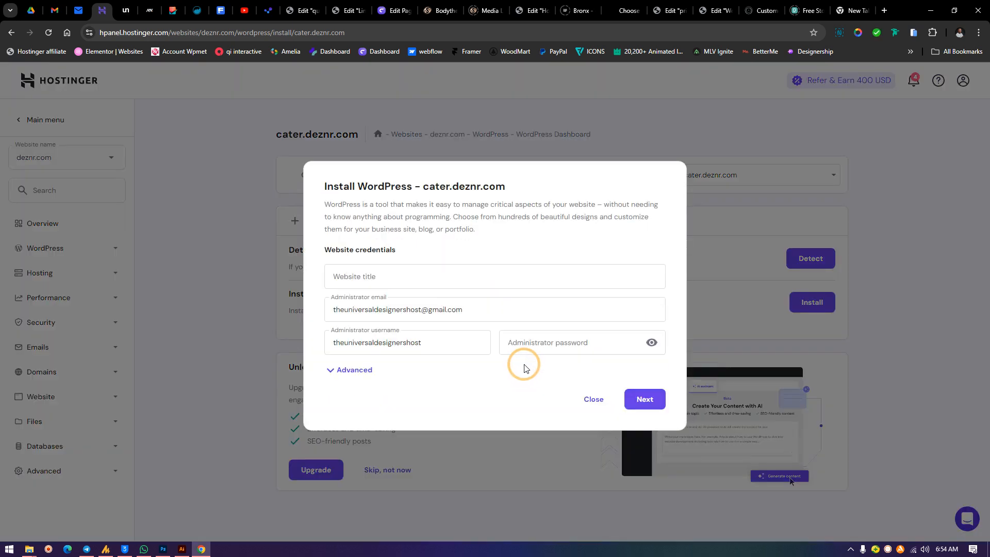
- Set the website title of the WordPress installation to cater
left_click(358, 278)
type("cater")
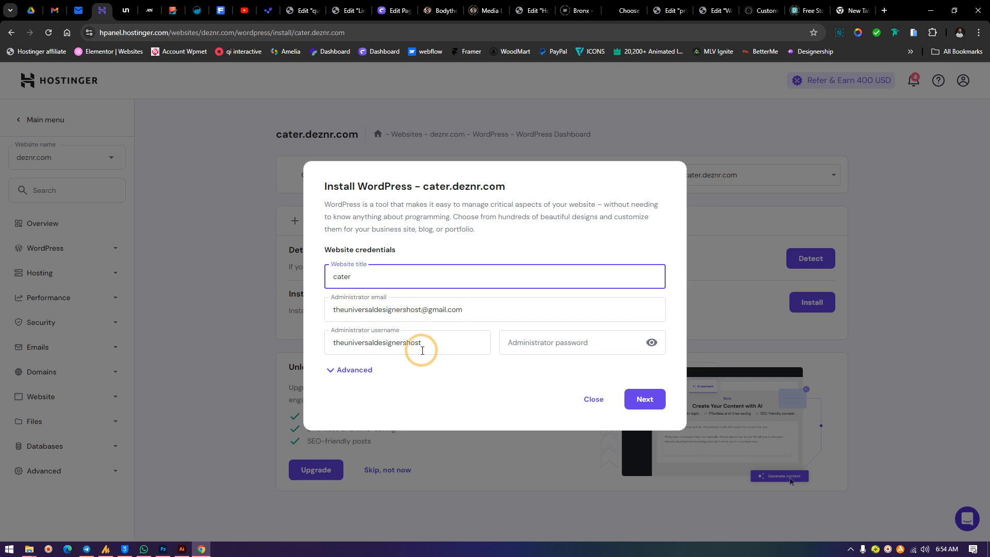
left_click_drag(434, 343, 327, 342)
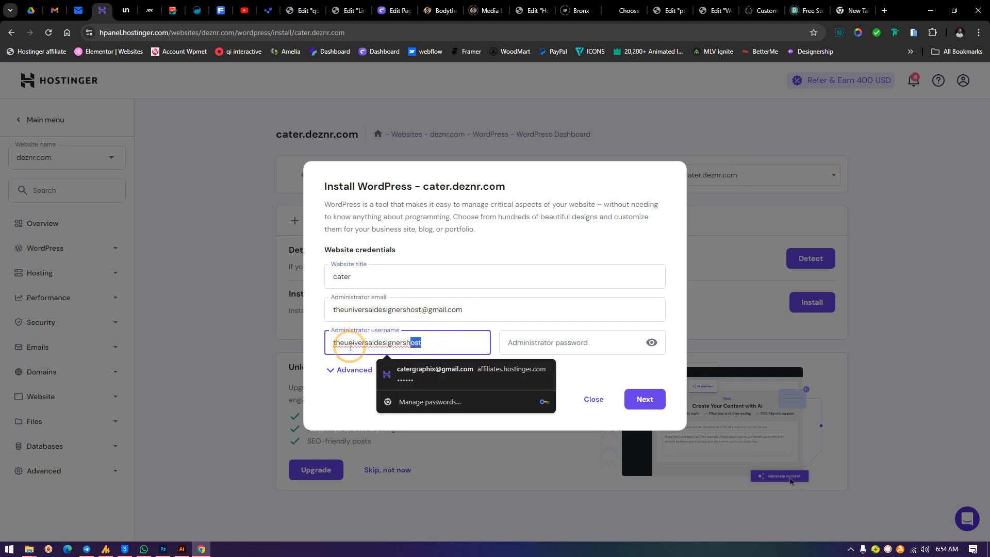
left_click(392, 343)
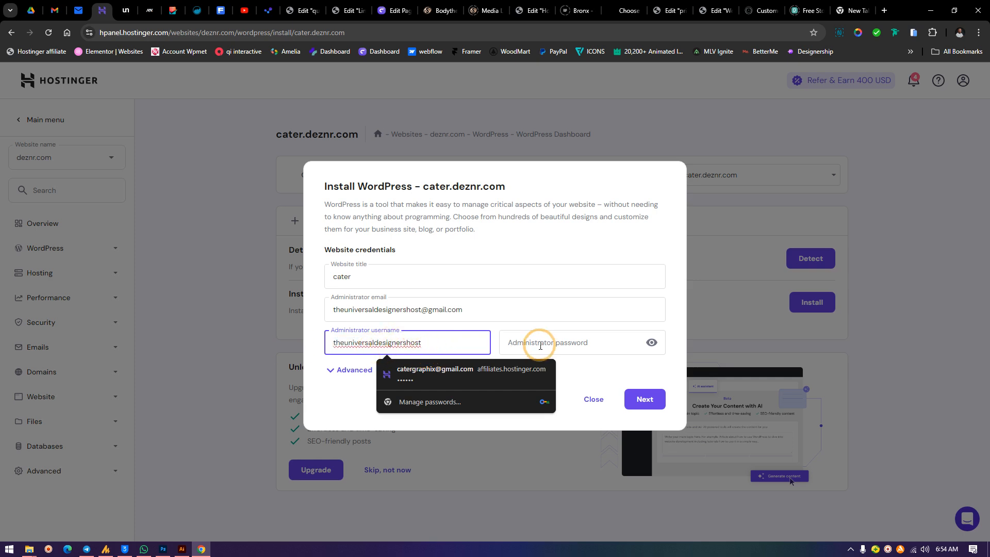
- Enter an administrator password, extend it with a number and a symbol, and try to continue the installation
left_click(529, 348)
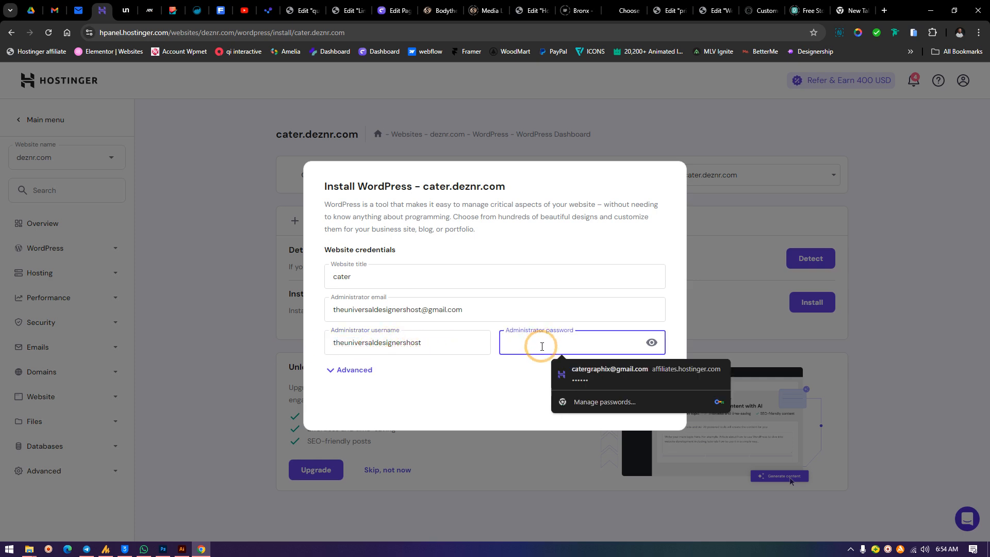
type("••••••••••••")
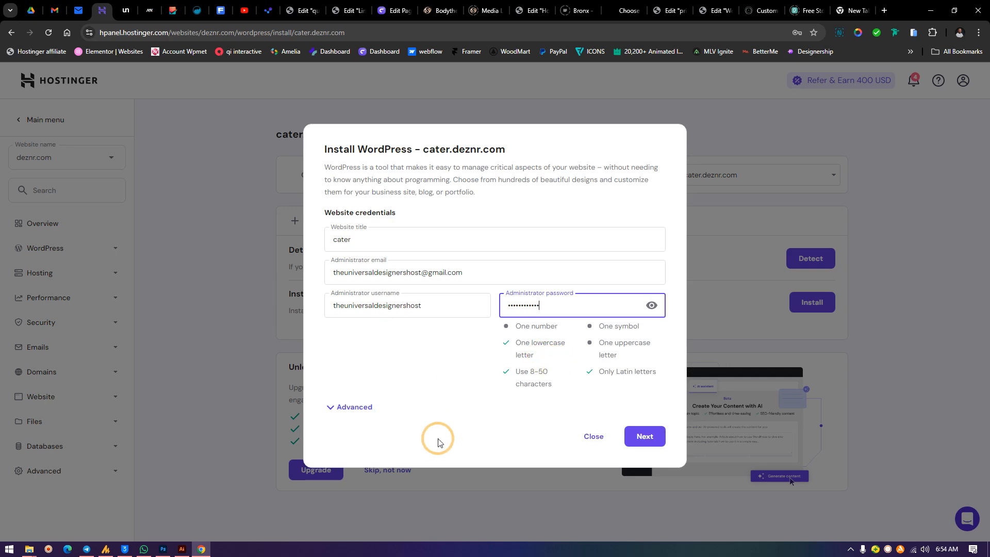
left_click(643, 436)
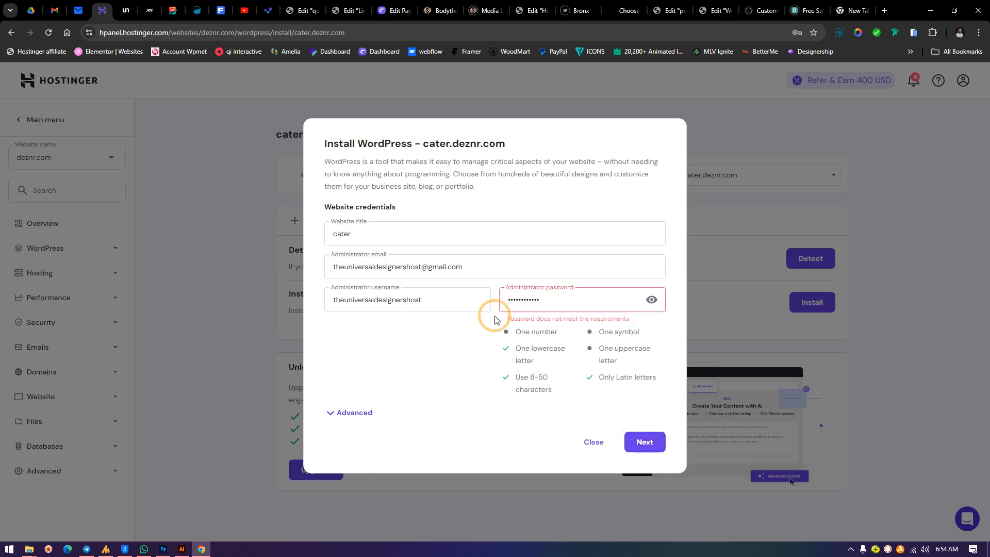
left_click_drag(562, 298, 394, 296)
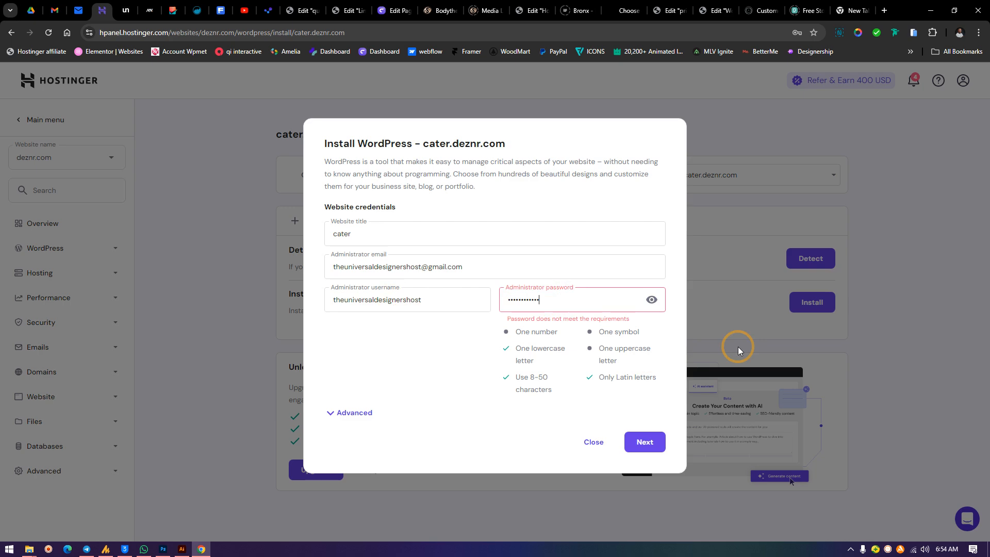
type("••")
left_click(649, 445)
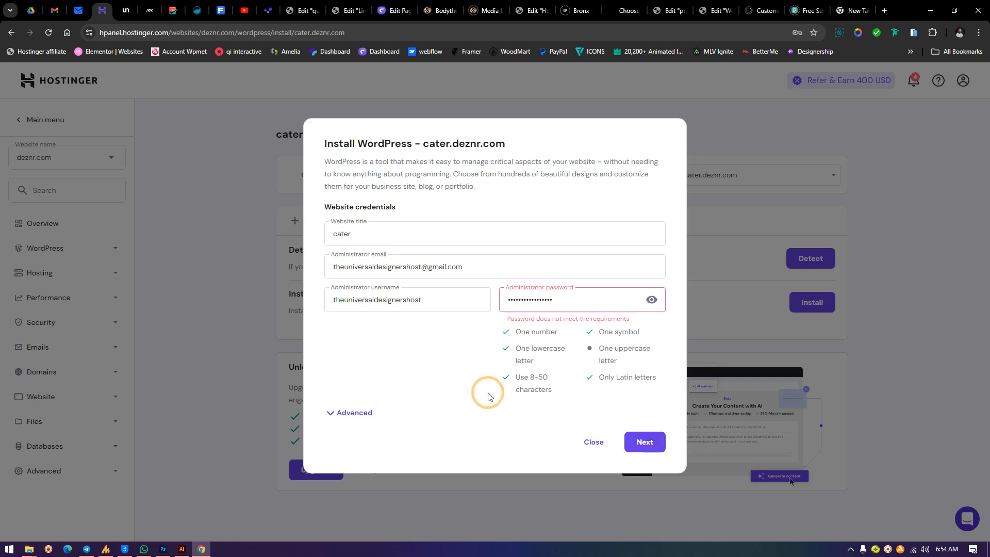
- Expand the advanced installation settings, check the title and username entries, and try to continue the installation
left_click(348, 413)
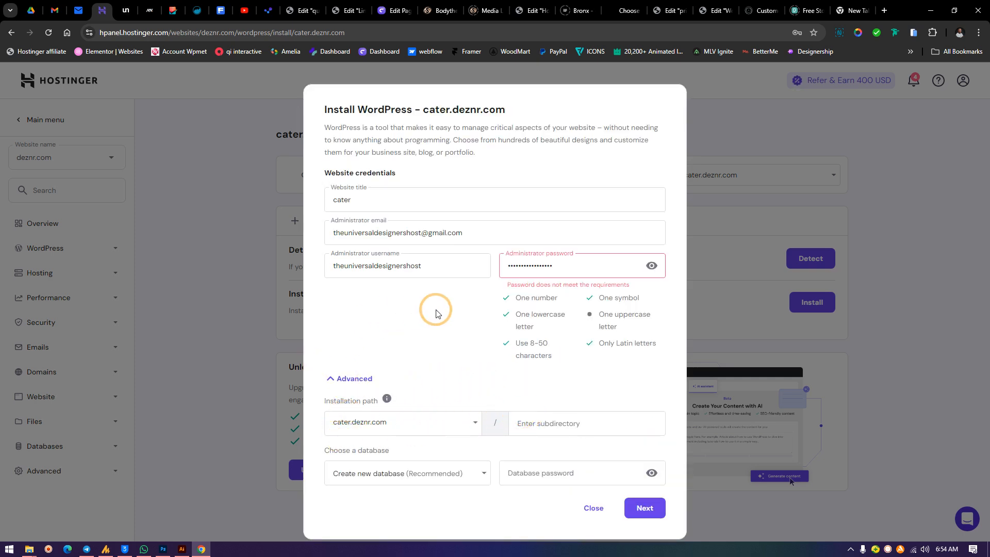
left_click(429, 261)
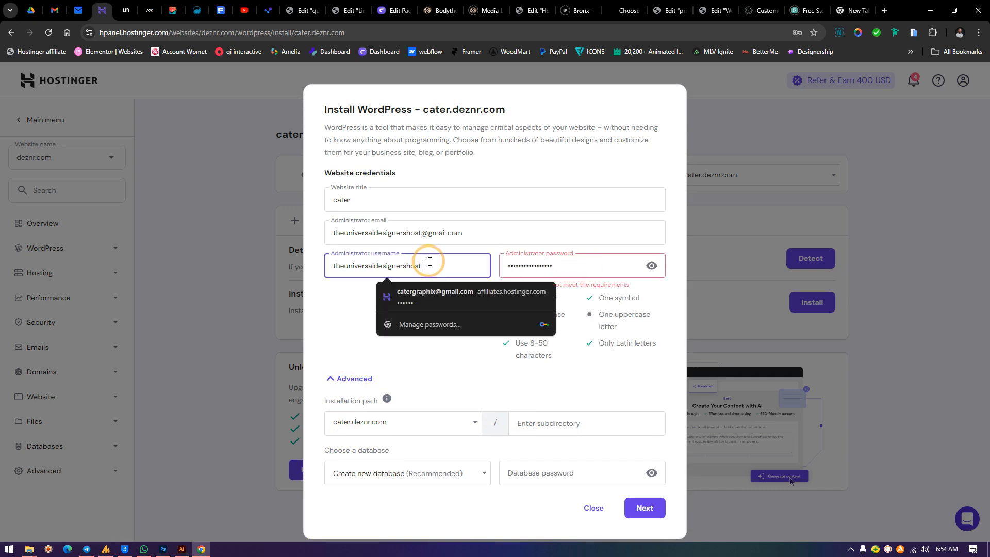
left_click(428, 203)
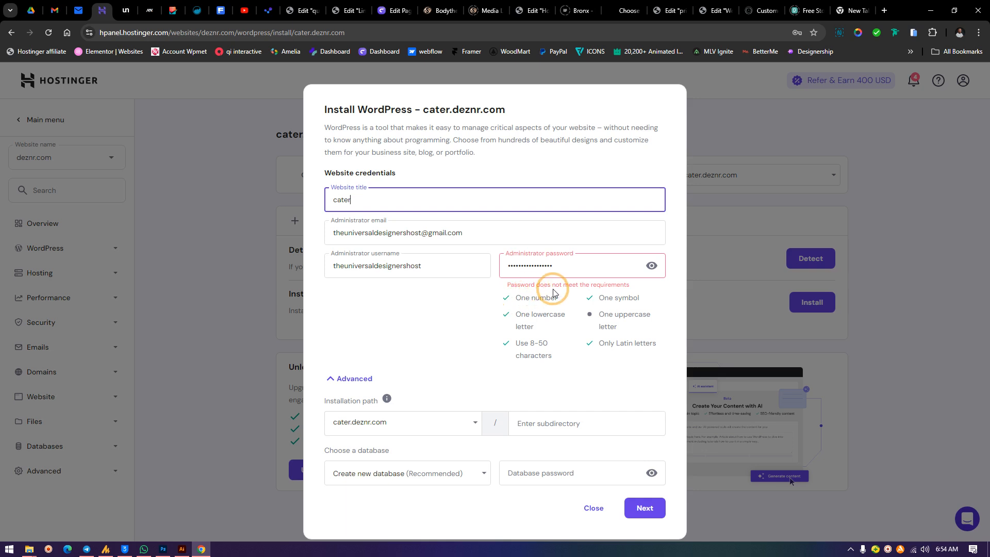
left_click(648, 508)
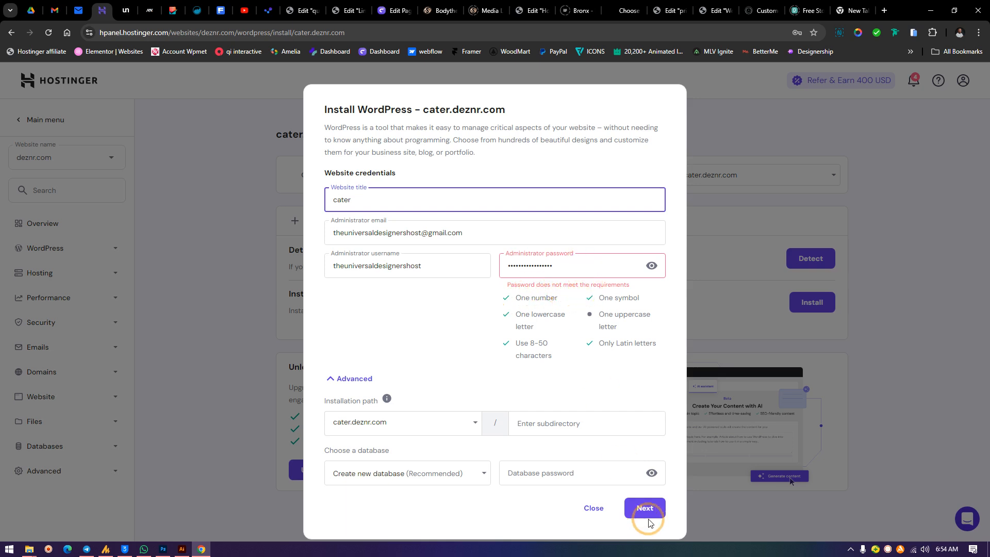
- Replace the administrator password with one that meets all listed requirements and continue to the version and update settings
left_click(570, 248)
left_click_drag(579, 265, 350, 264)
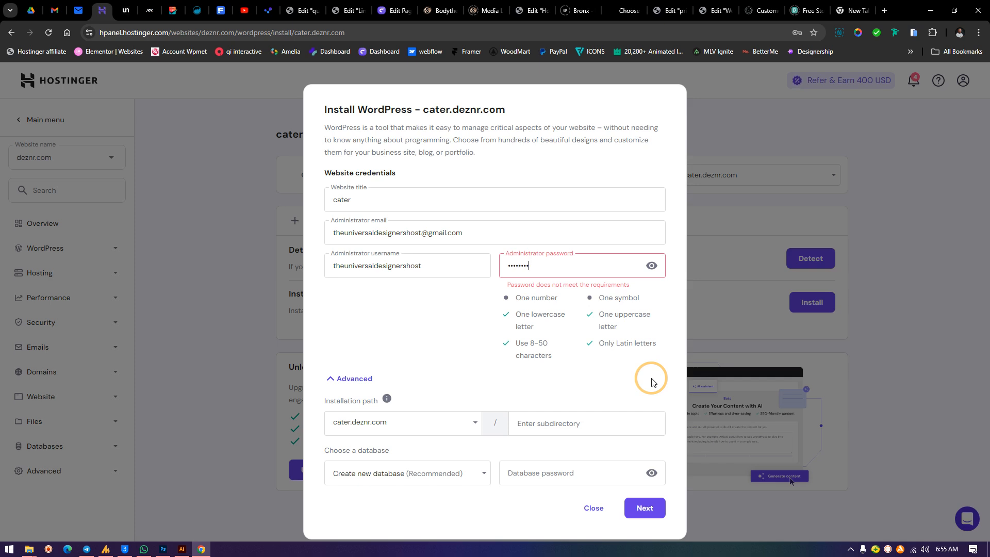
type("@")
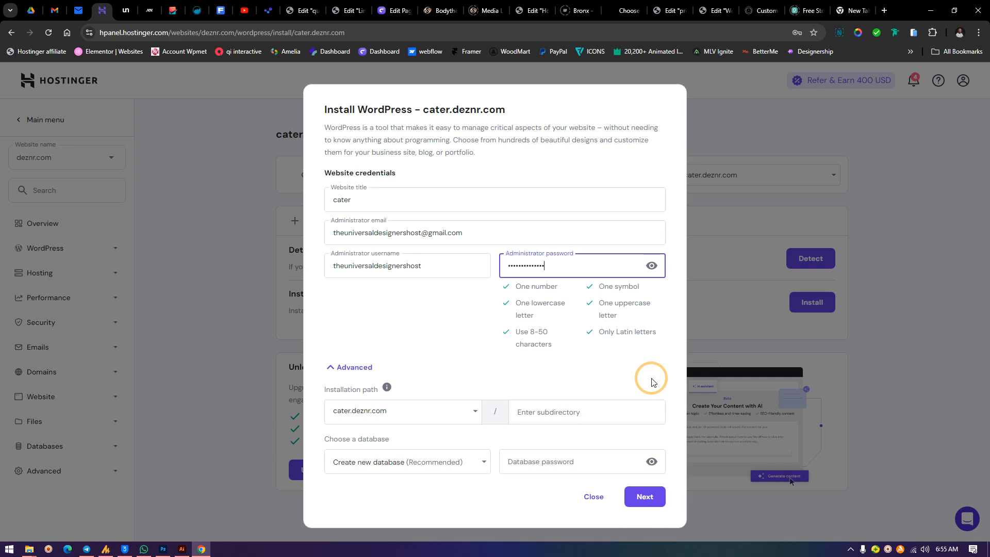
left_click(645, 497)
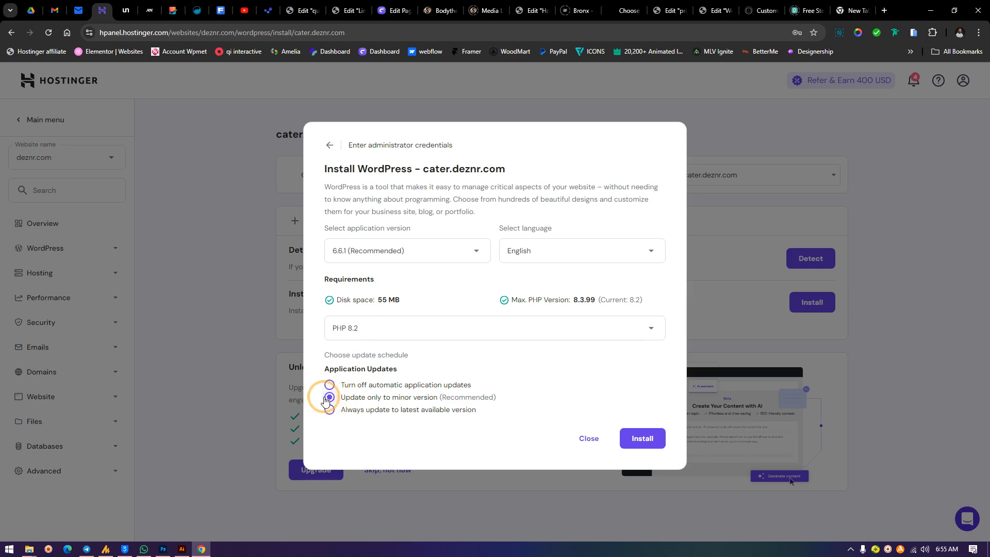
- Try the other application update schedules and PHP 8.3, and return to minor-version updates and PHP 8.2
left_click(329, 385)
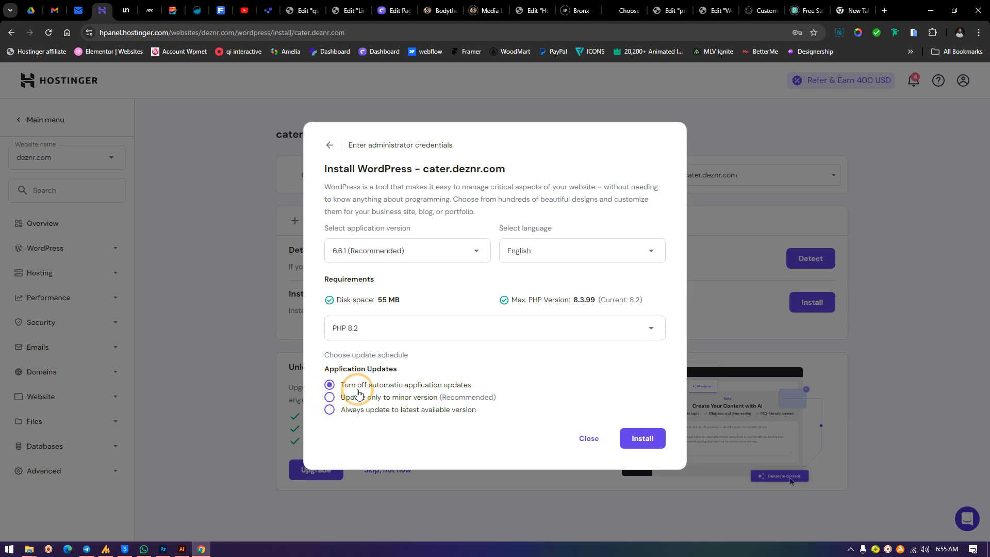
left_click(329, 412)
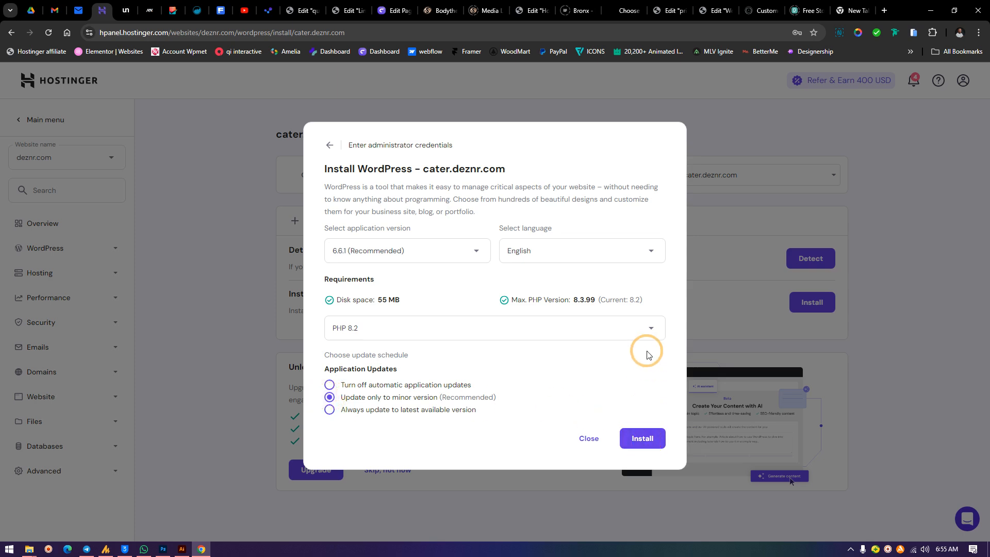
left_click(648, 330)
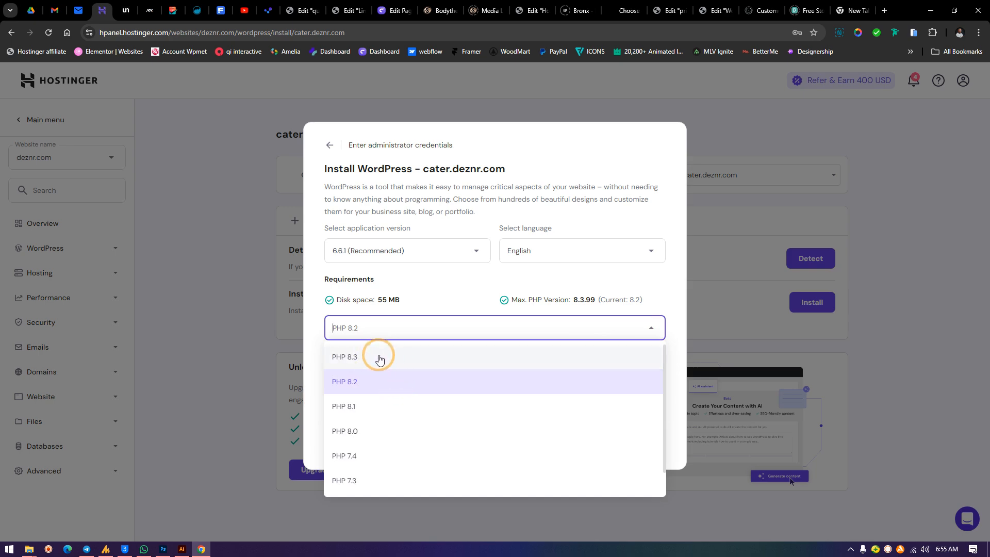
left_click(426, 296)
left_click(392, 328)
left_click(375, 354)
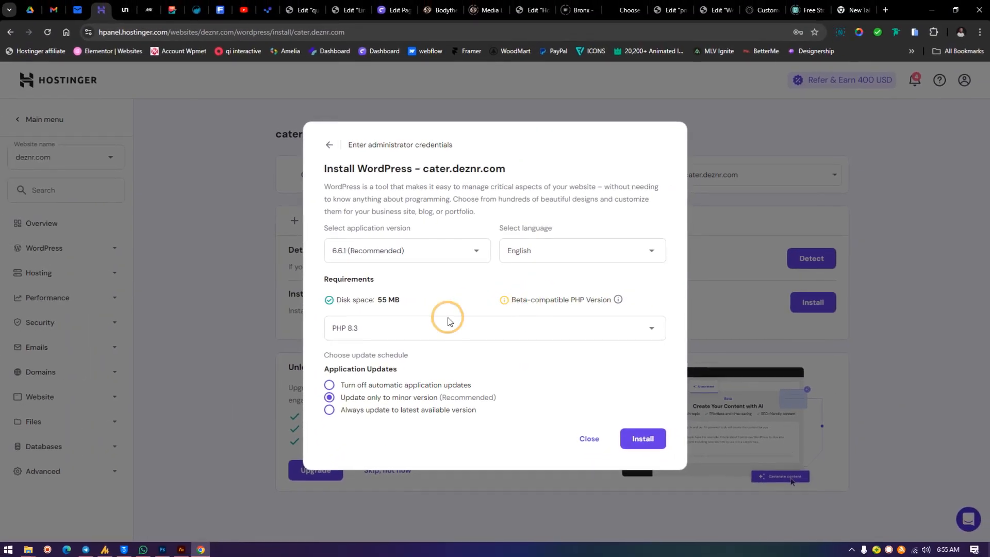
left_click(166, 405)
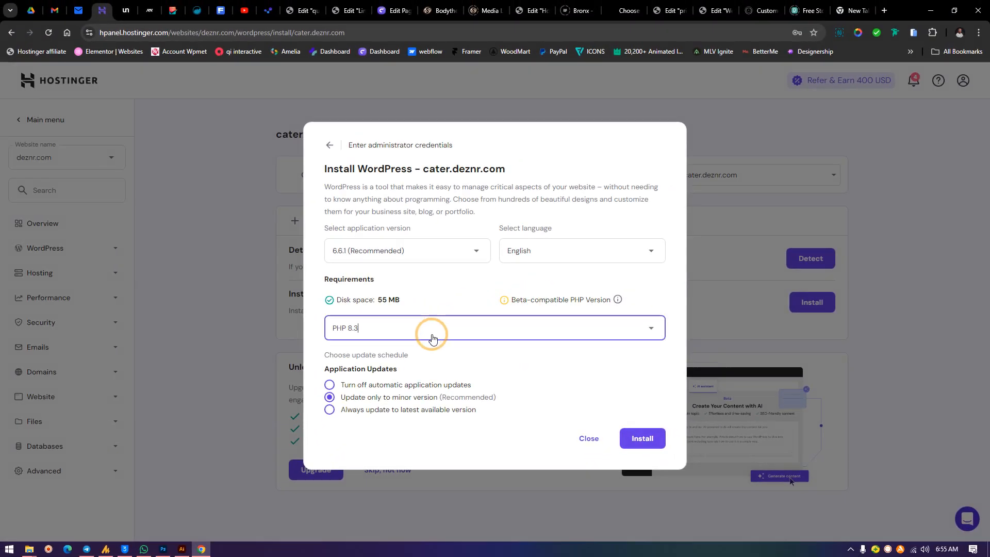
left_click(380, 377)
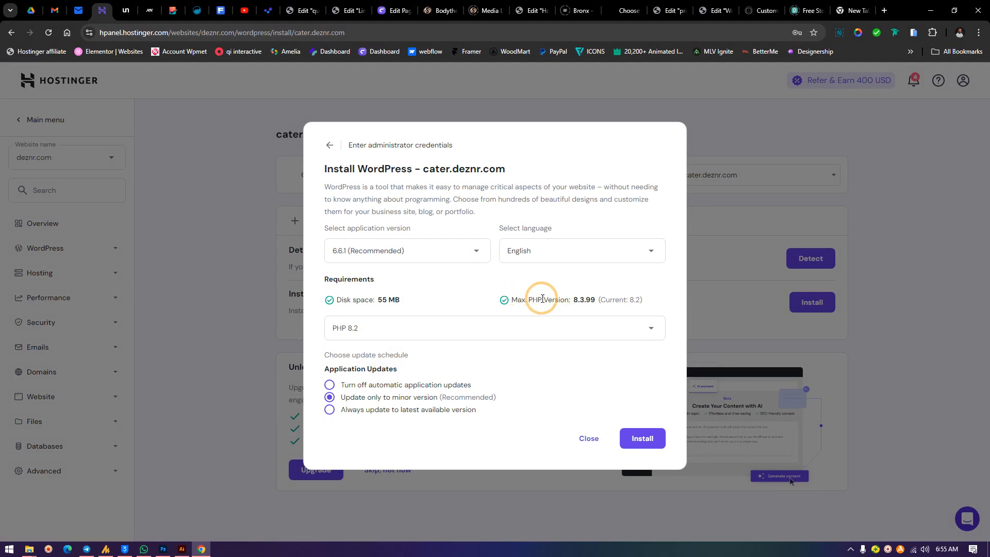
- Install WordPress on cater.deznr.com and dismiss the AI-generated content upgrade offer on its overview
left_click(641, 438)
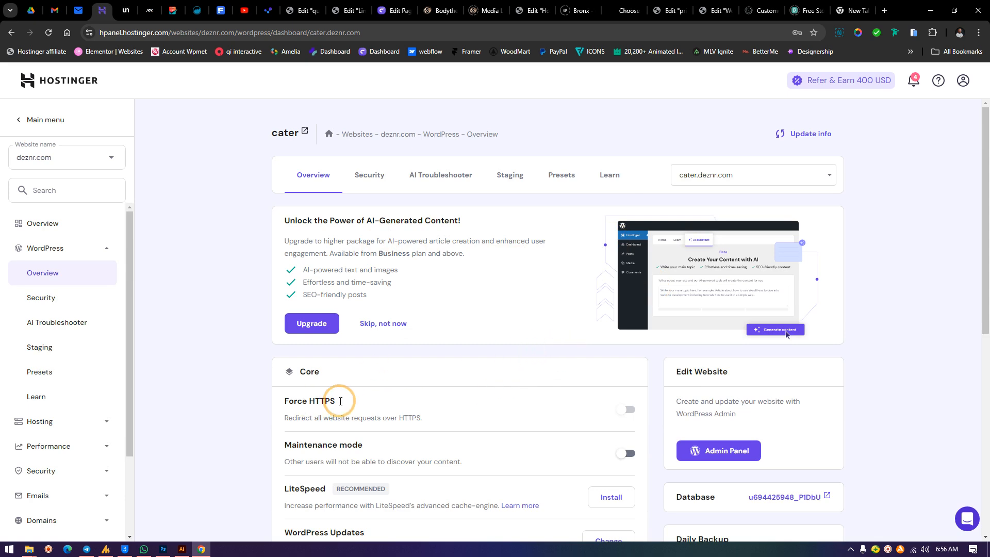
scroll(447, 330, "down", 3)
scroll(596, 250, "up", 3)
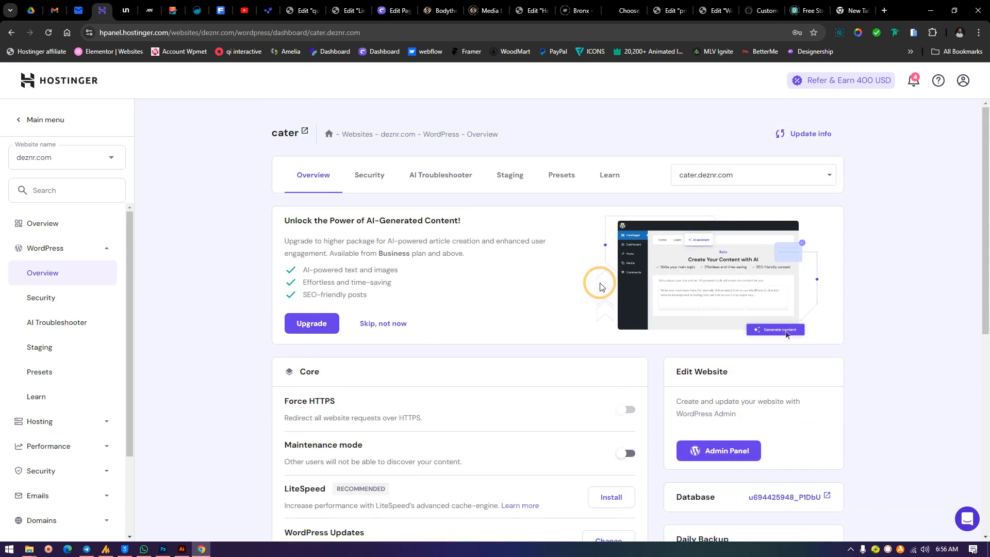
left_click(374, 323)
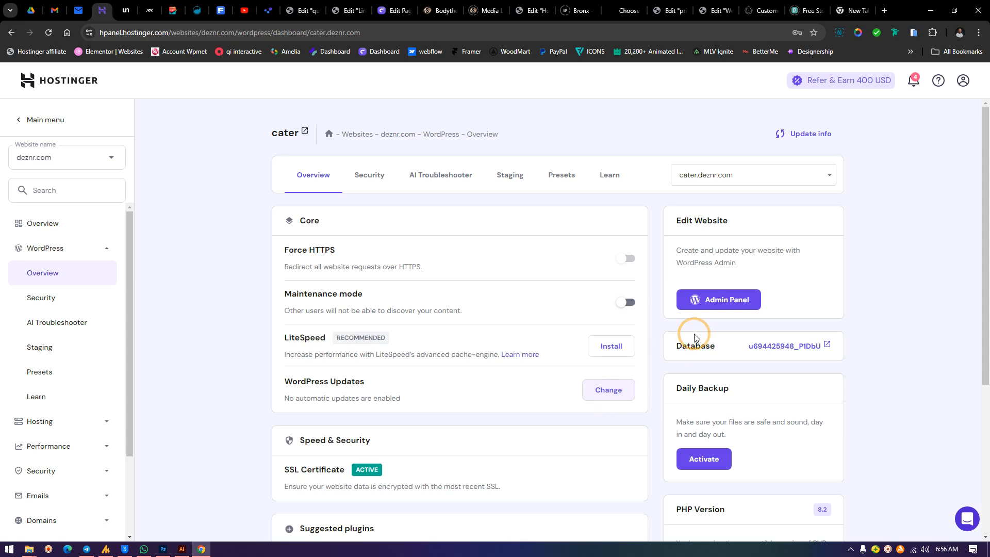
- Open the WordPress admin panel of cater.deznr.com, looking over the site's hosting overview while it loads
left_click(722, 299)
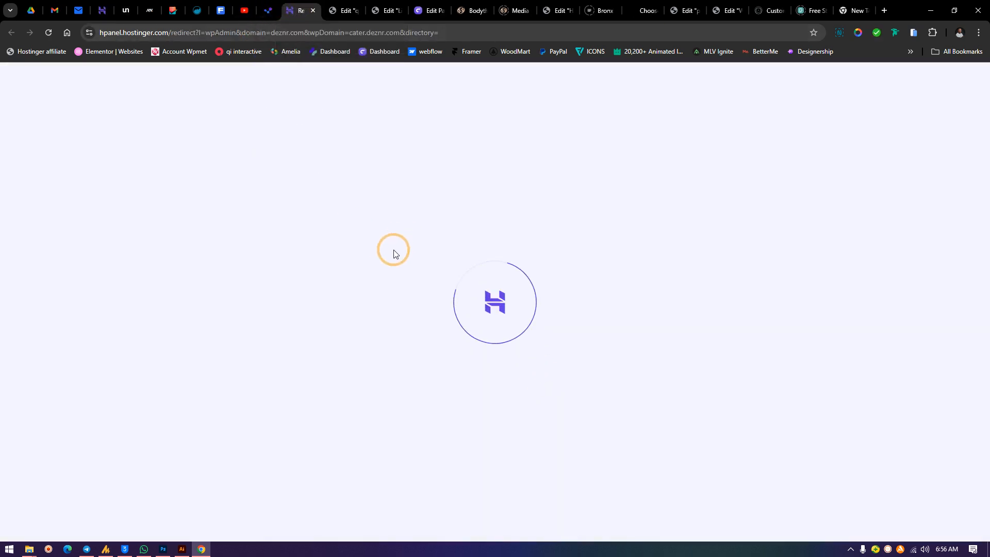
left_click(98, 8)
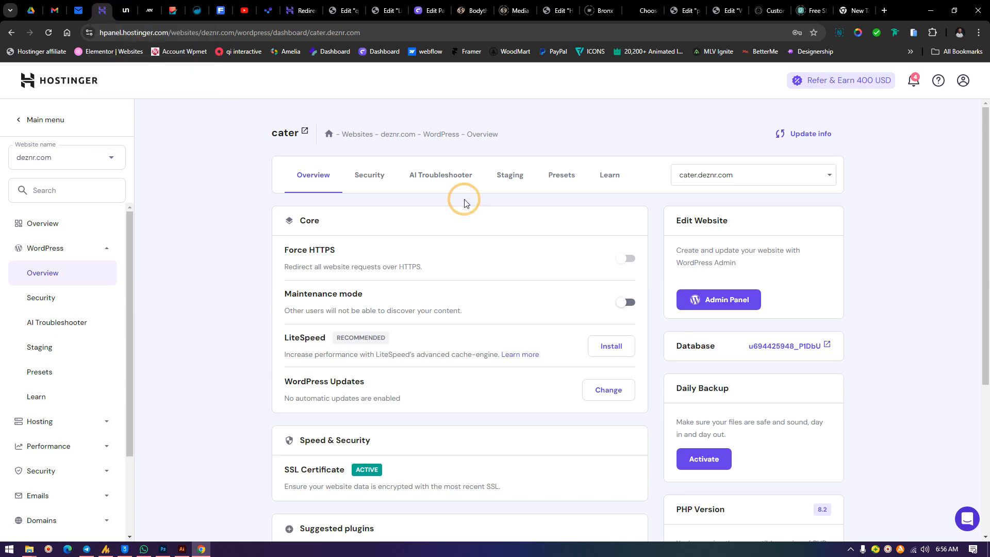
left_click(298, 11)
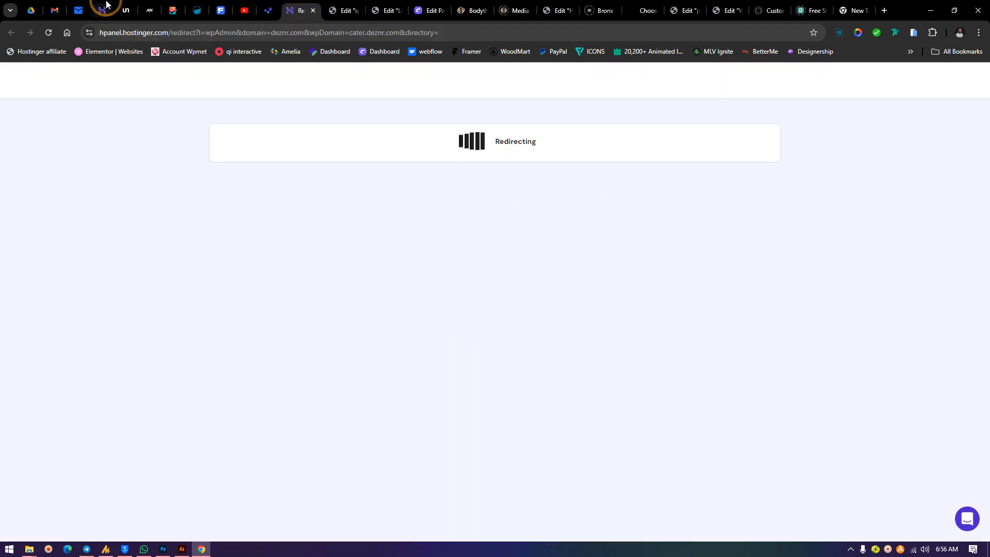
left_click(99, 9)
scroll(698, 423, "down", 4)
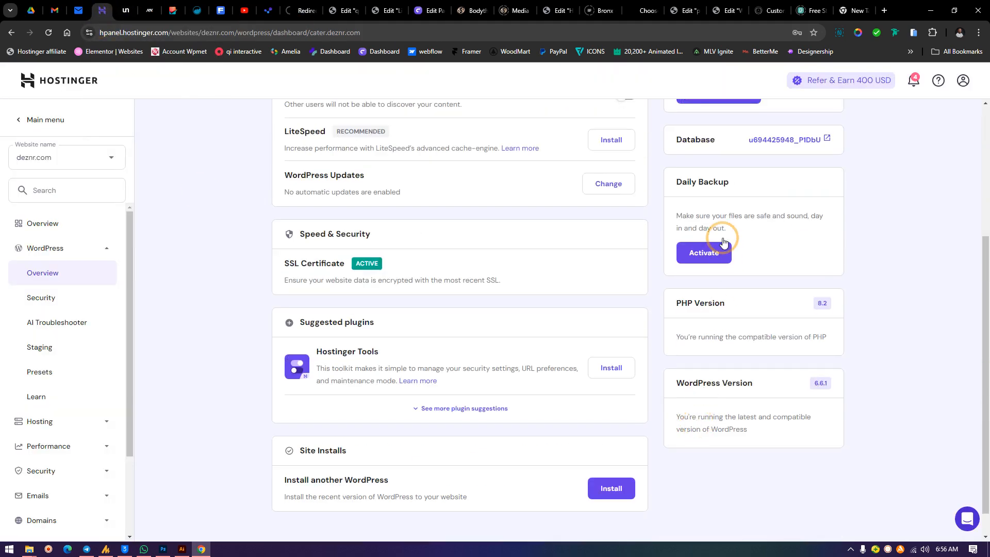
scroll(656, 379, "up", 4)
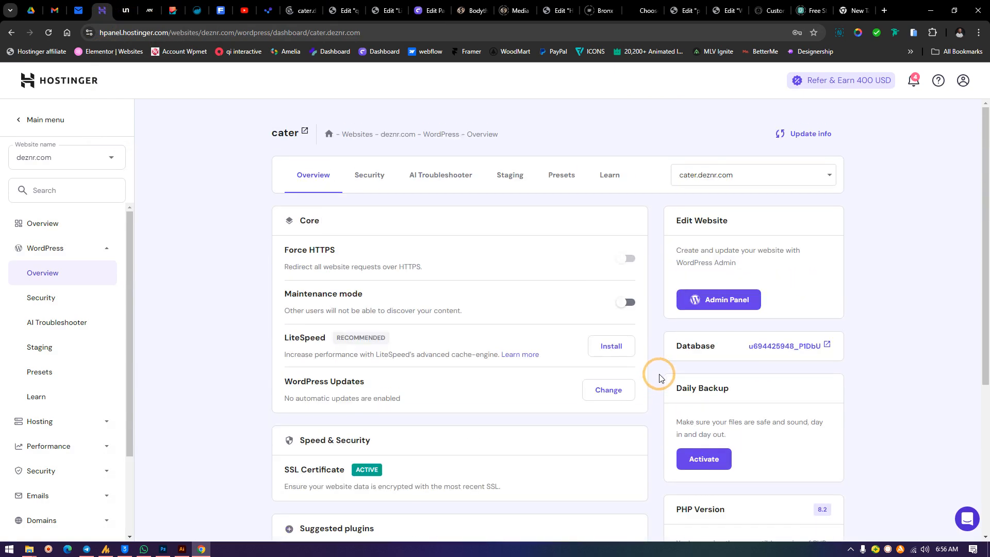
left_click(302, 8)
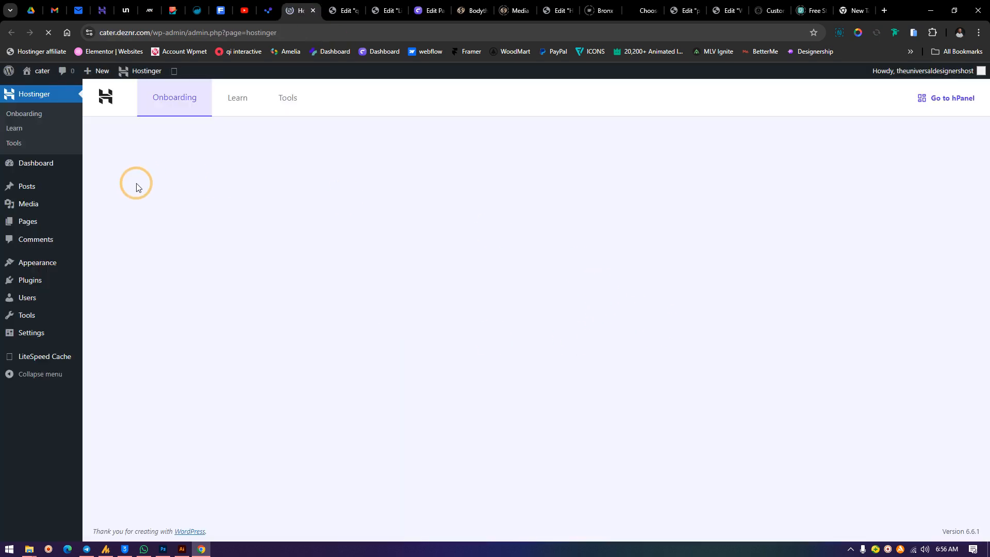
- Show the installed plugins and deactivate LiteSpeed Cache
left_click(31, 281)
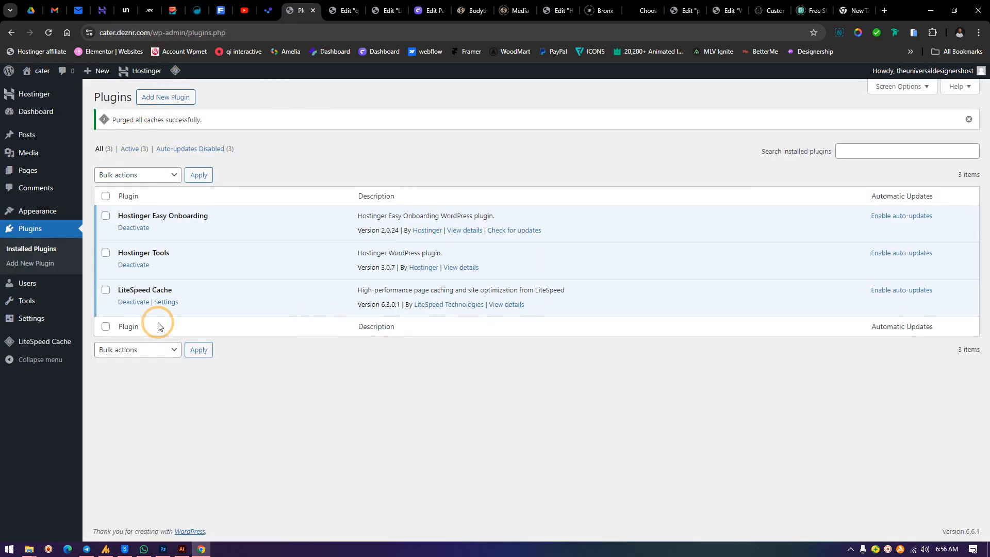
left_click(106, 216)
left_click(135, 303)
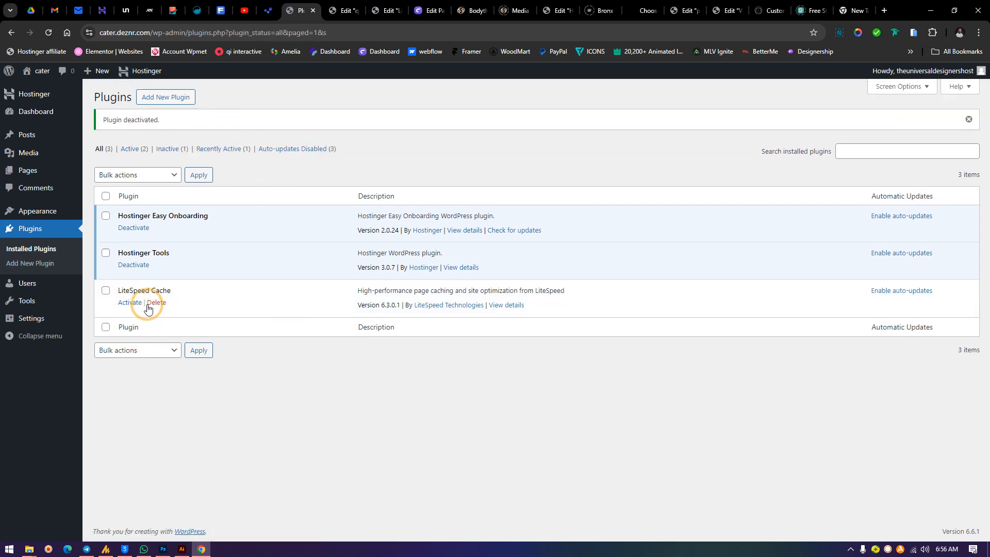
- Deactivate the Hostinger Easy Onboarding plugin with a bulk action
left_click(106, 216)
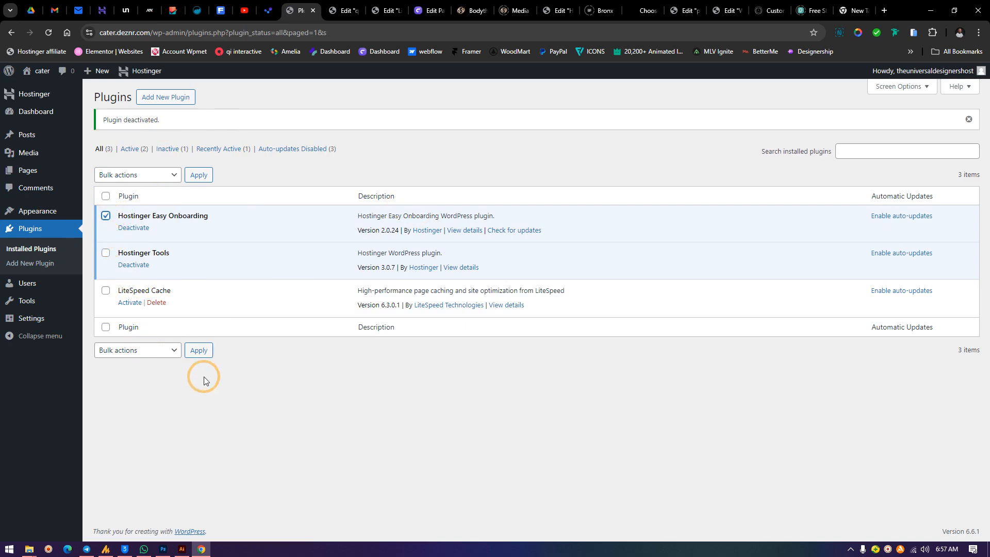
left_click(136, 178)
left_click(133, 216)
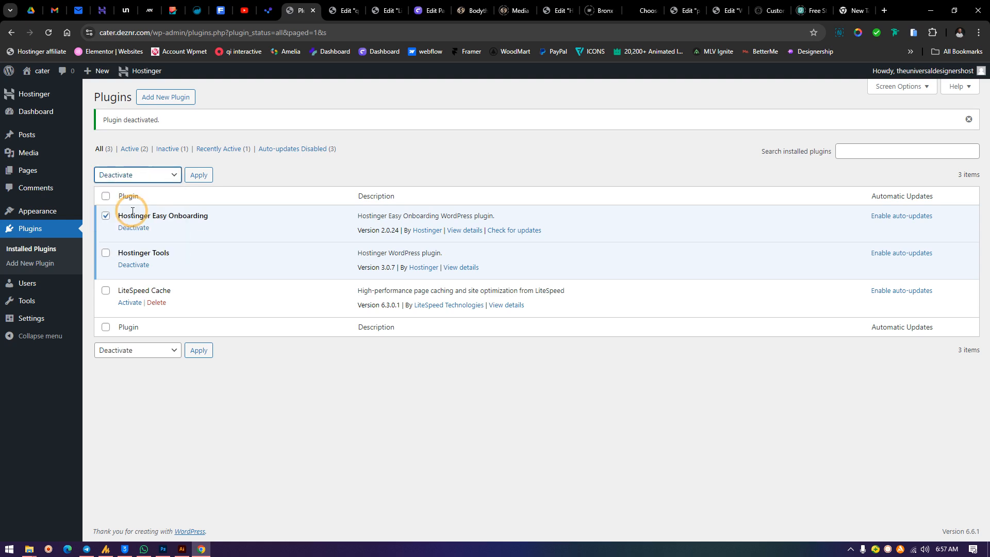
left_click(199, 175)
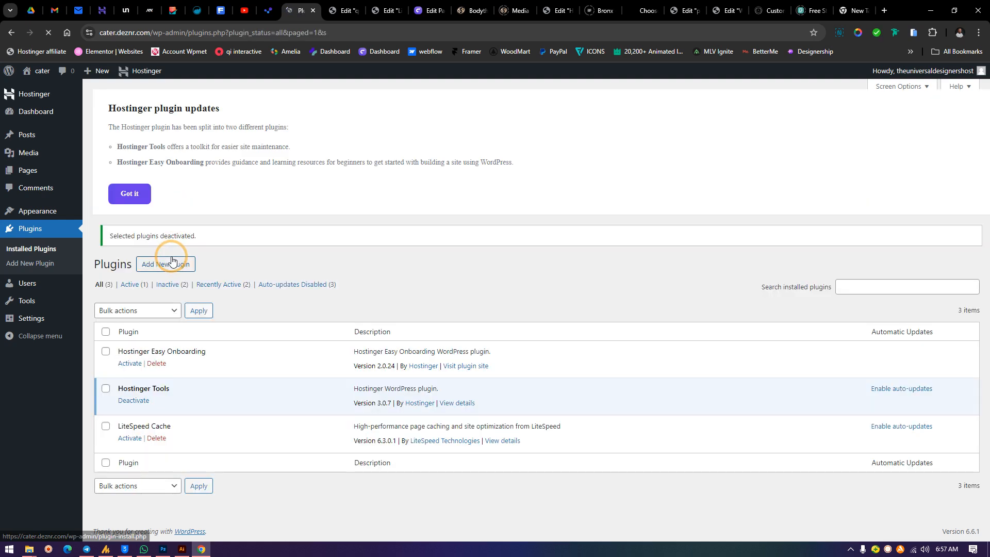
- Delete the Hostinger Easy Onboarding plugin and its data with a bulk action
left_click(126, 312)
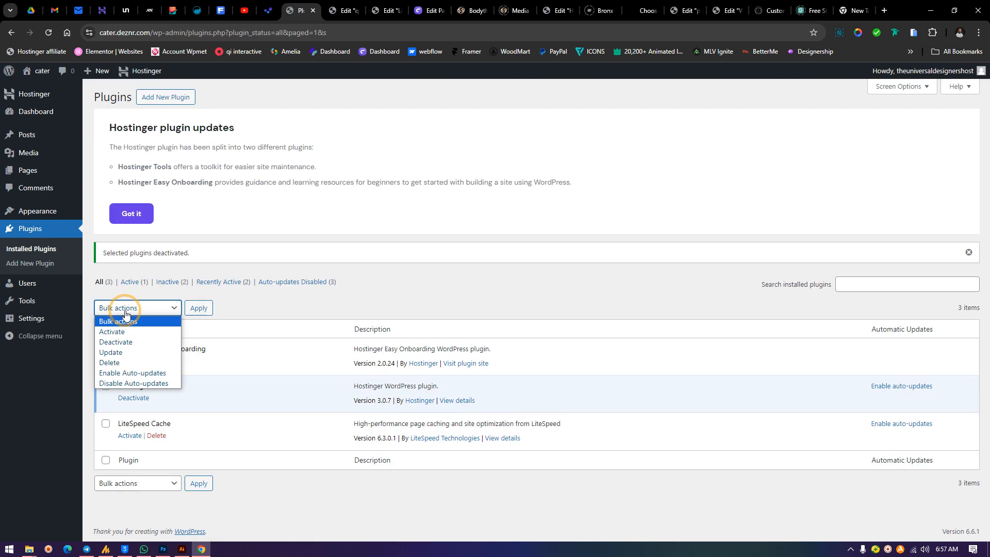
left_click(121, 362)
left_click(198, 308)
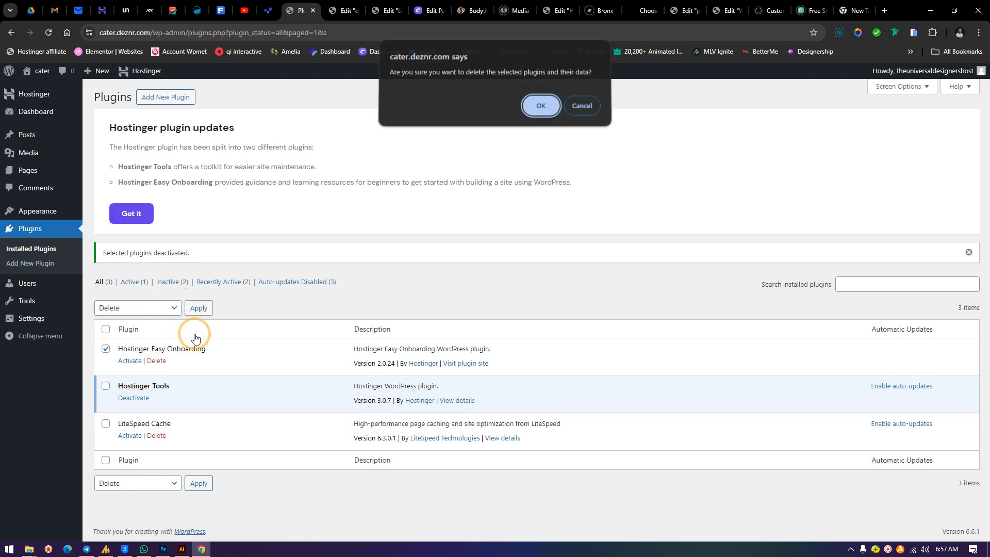
left_click(540, 105)
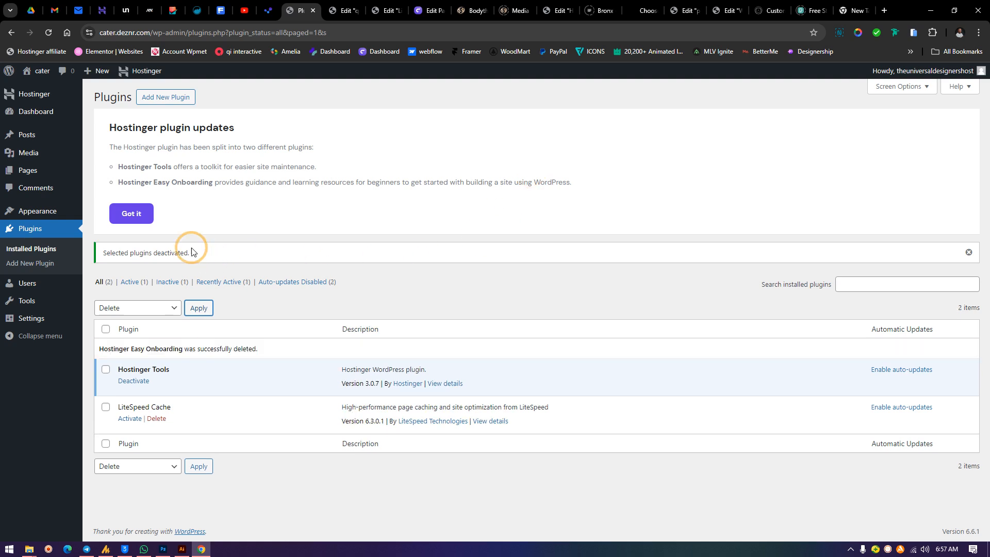
- Dismiss the Hostinger plugin updates notice and briefly check the screen options of the plugins page
left_click(140, 215)
left_click(895, 88)
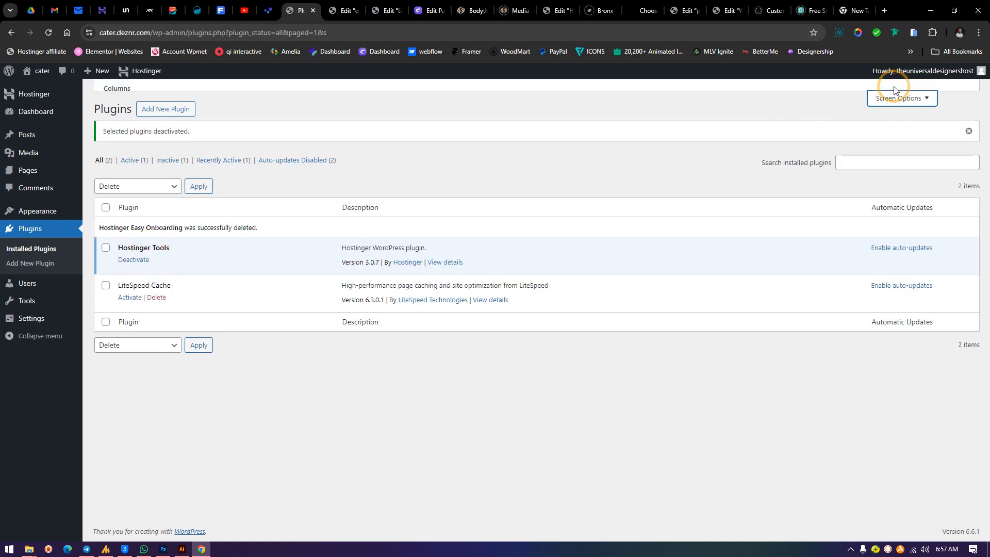
left_click(879, 192)
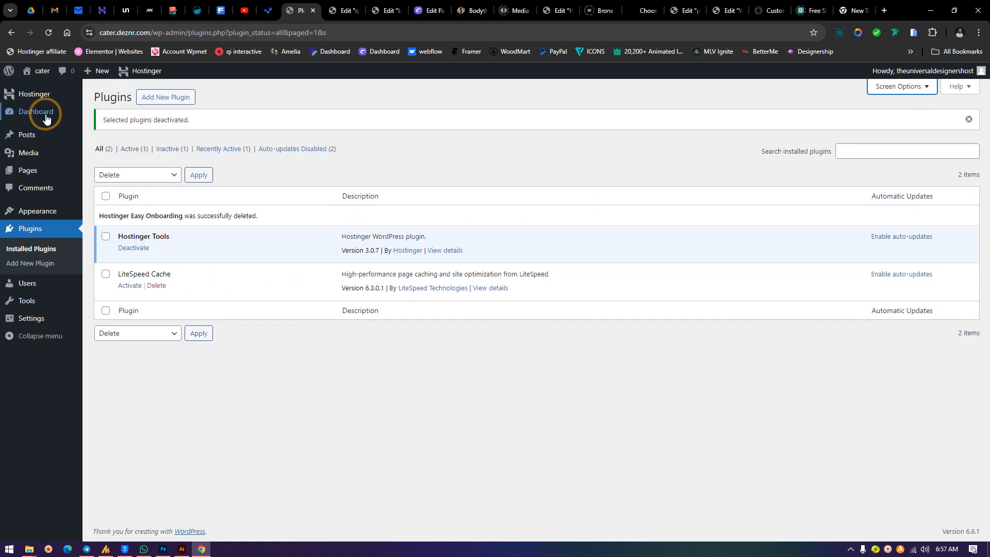
- Hide all boxes on the WordPress dashboard: Welcome, Events and News, Quick Draft, Activity, At a Glance and Site Health Status
left_click(46, 117)
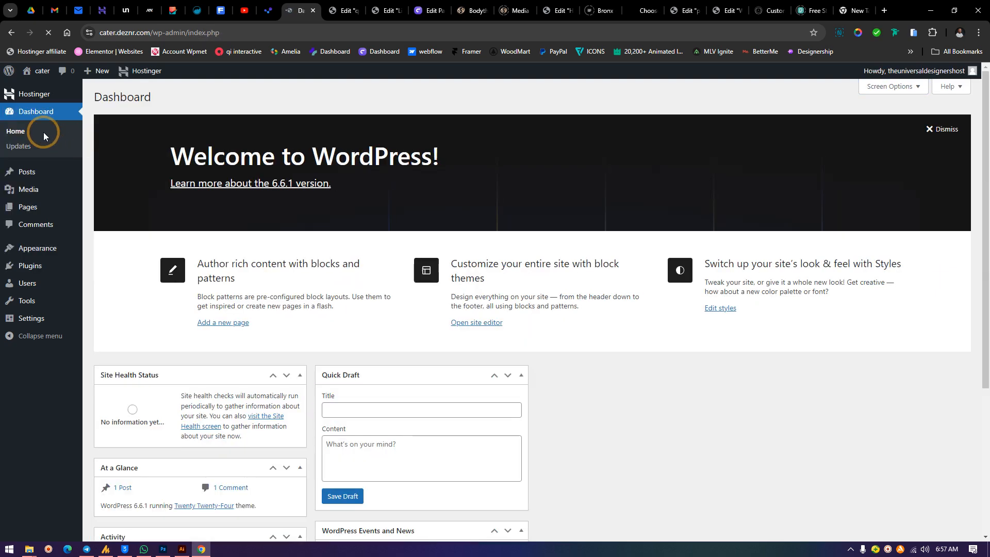
left_click(901, 93)
left_click(442, 132)
left_click(366, 135)
left_click(271, 132)
left_click(232, 132)
left_click(196, 132)
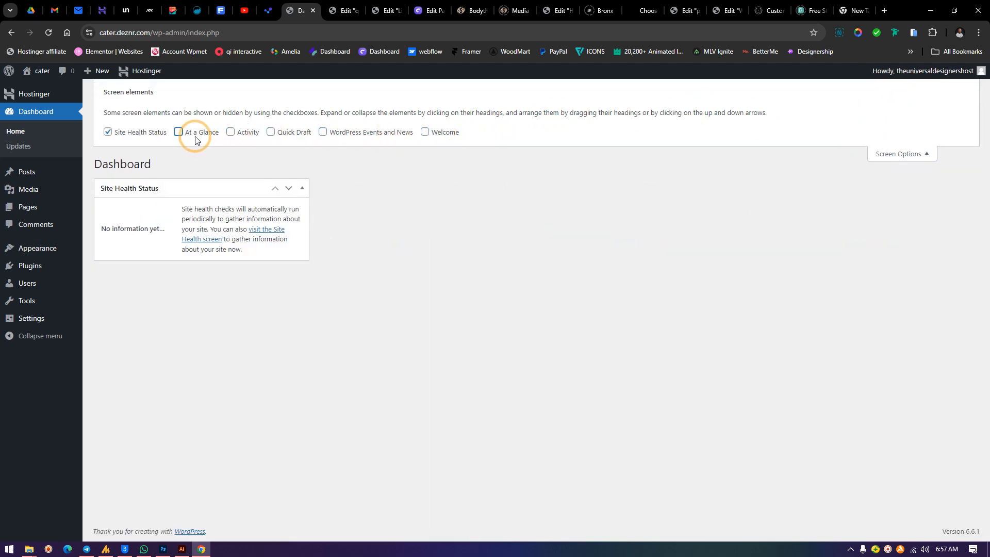
left_click(121, 135)
left_click(898, 154)
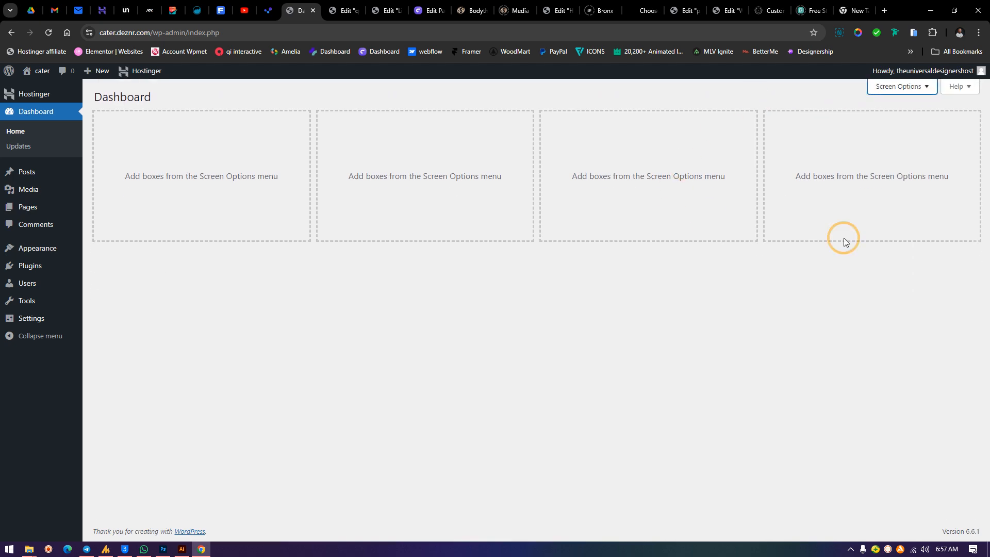